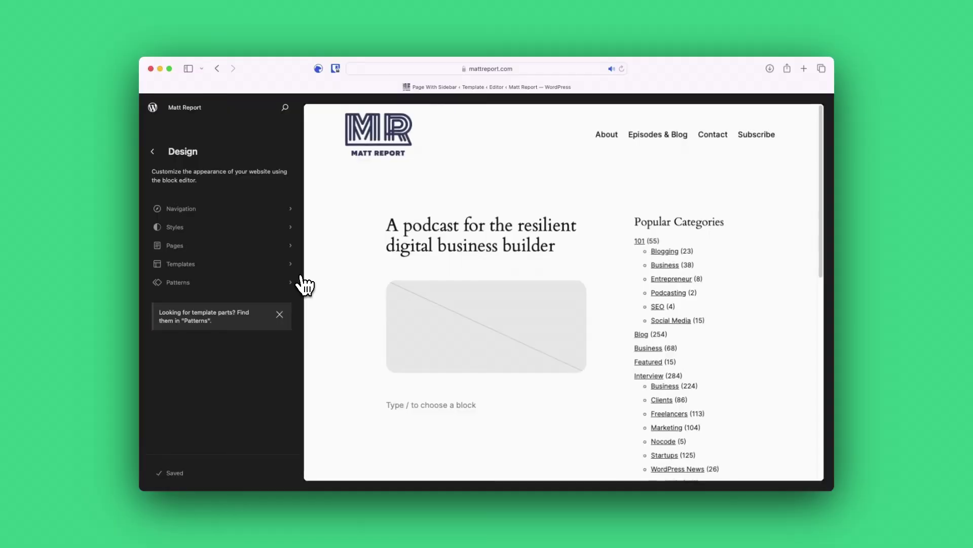
Use the Cmd+K command palette to jump to the Patterns library, then the site's Templates.
key(super+k)
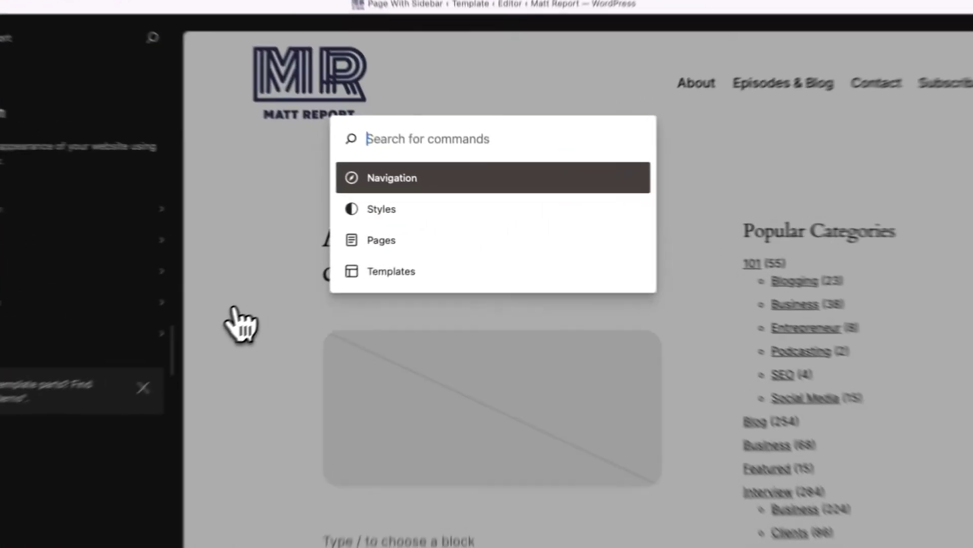
text(patter)
click(352, 216)
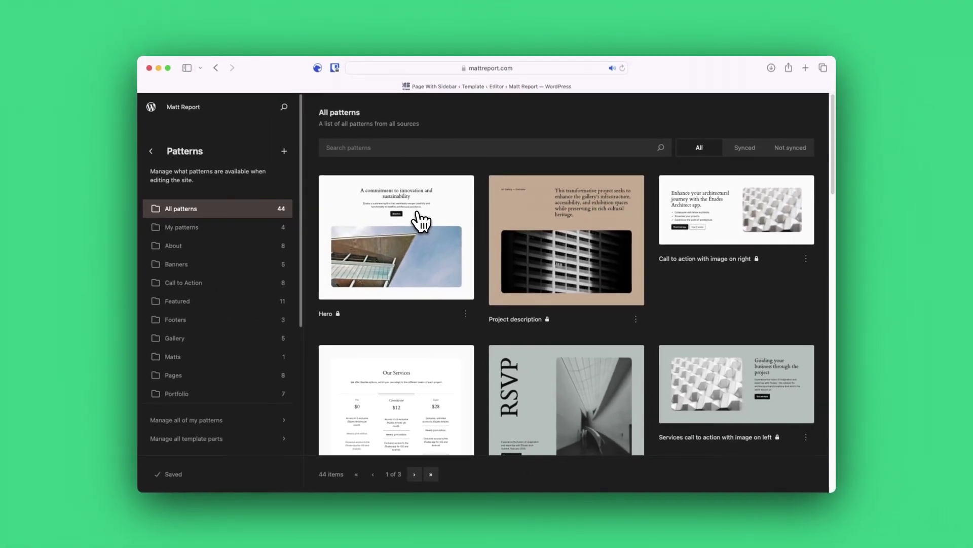
key(super+k)
text(template)
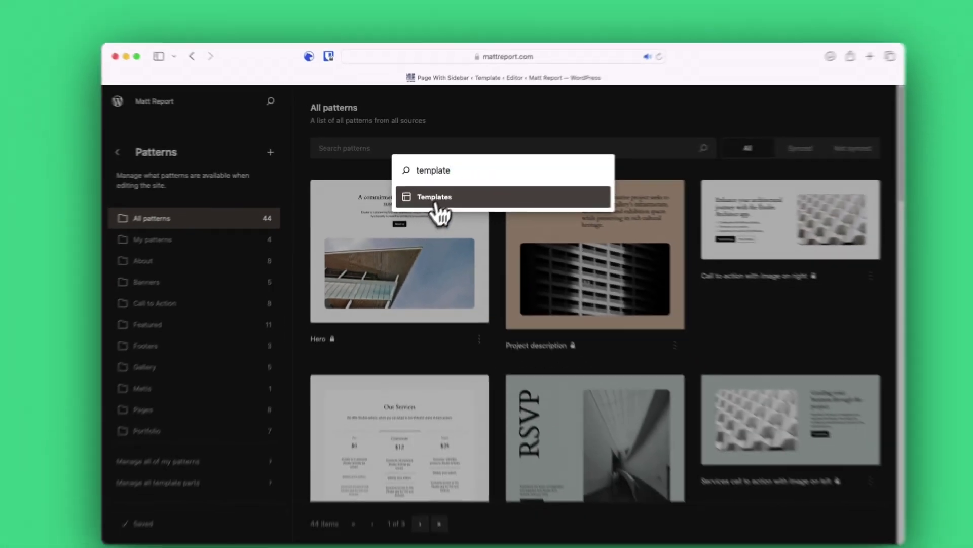
click(435, 203)
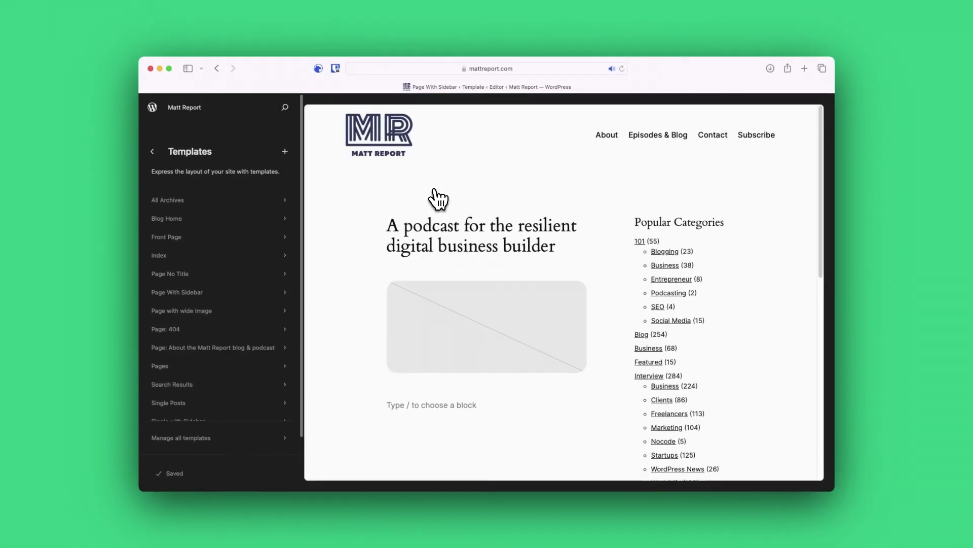
Search the command palette for 'view' and open the page 'A podcast for the resilient digital business builder' for editing.
key(super+k)
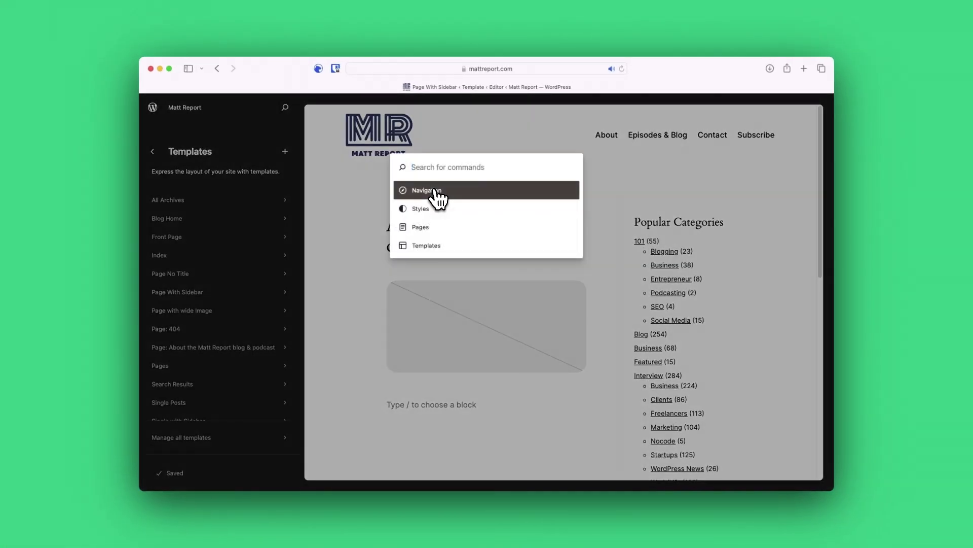
text(view)
key(Up)
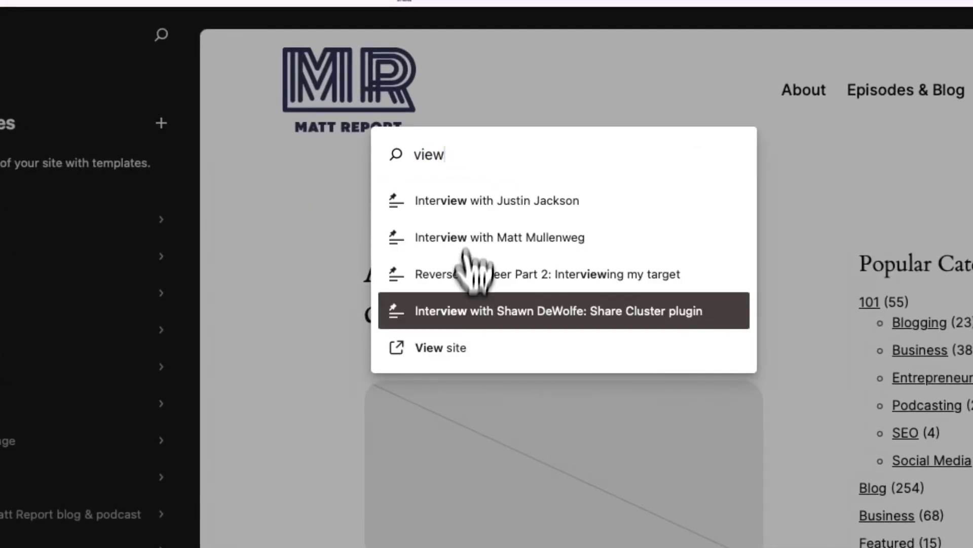
key(Return)
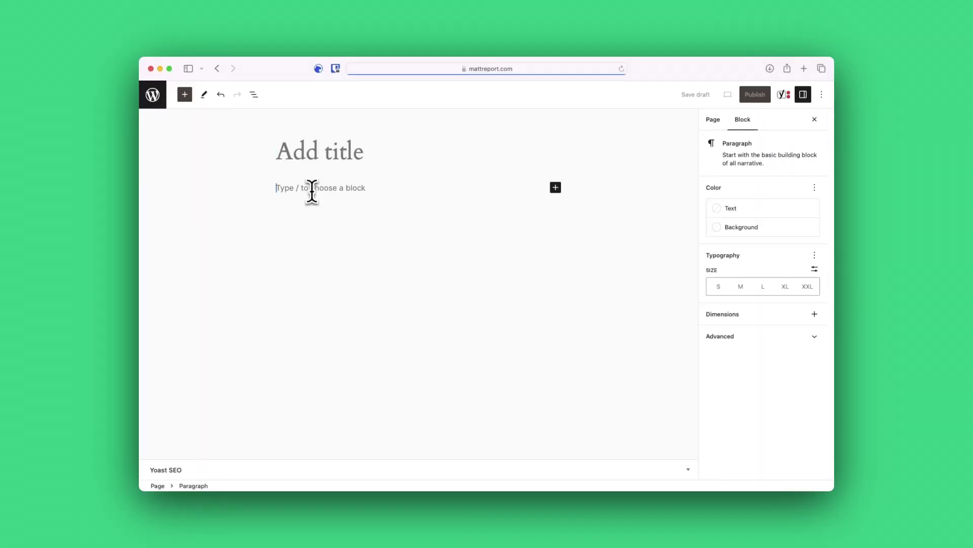
Insert a plain Group block containing a 'Call to action' heading and a supporting paragraph.
text(/group)
click(417, 189)
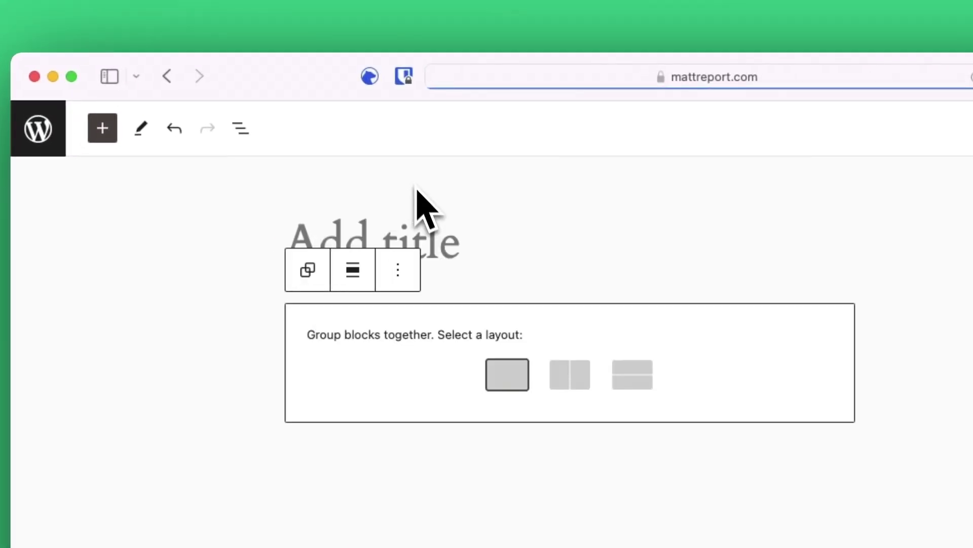
click(515, 376)
click(419, 195)
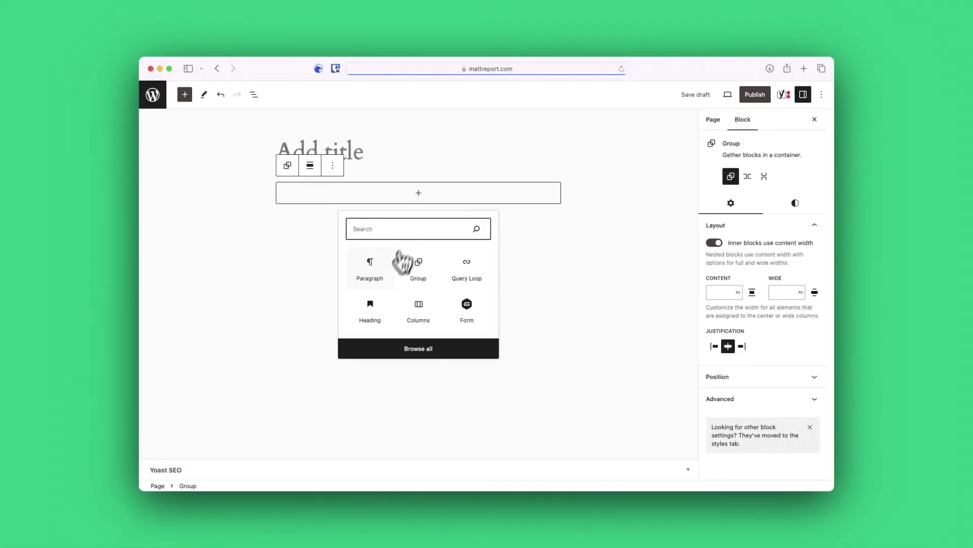
click(372, 298)
text(Call to action)
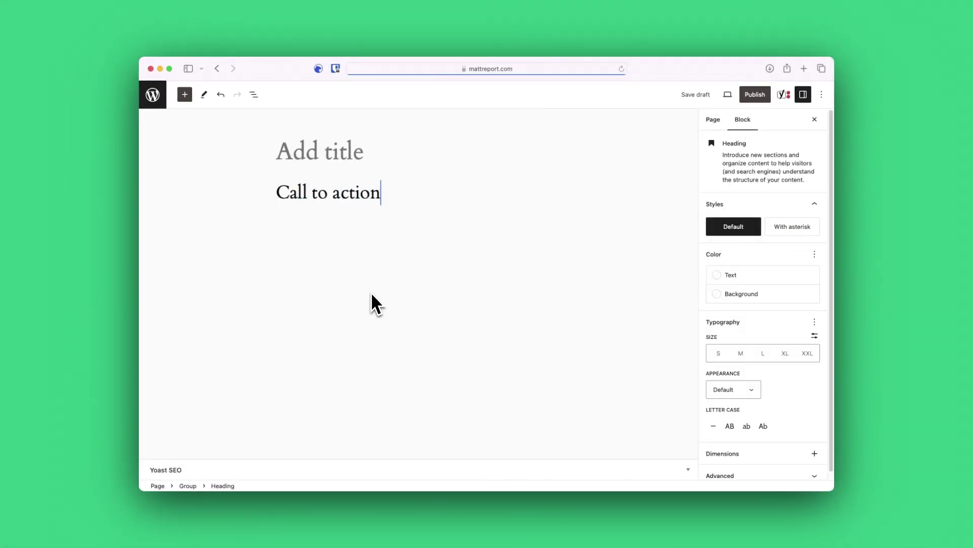
key(Return)
text(Here's some te)
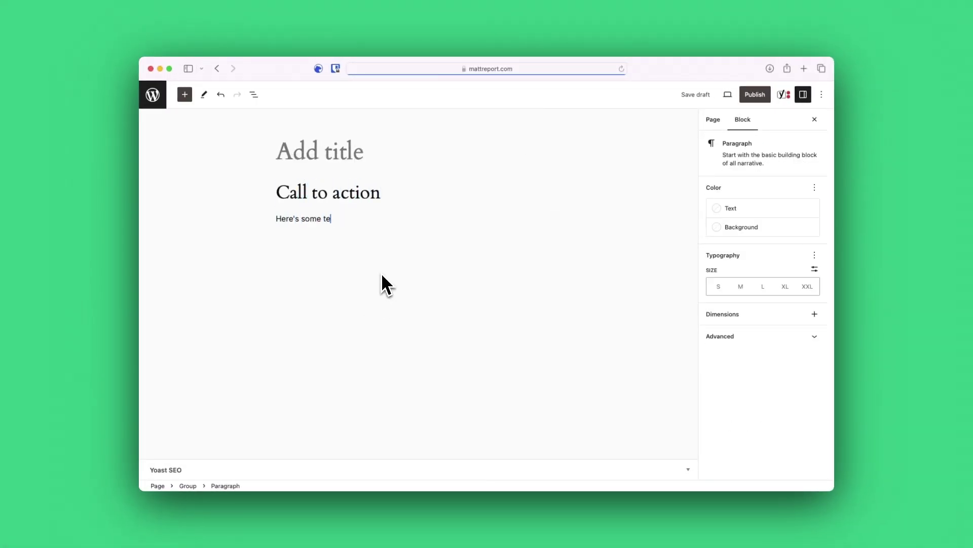
text(xt that supports my call to )
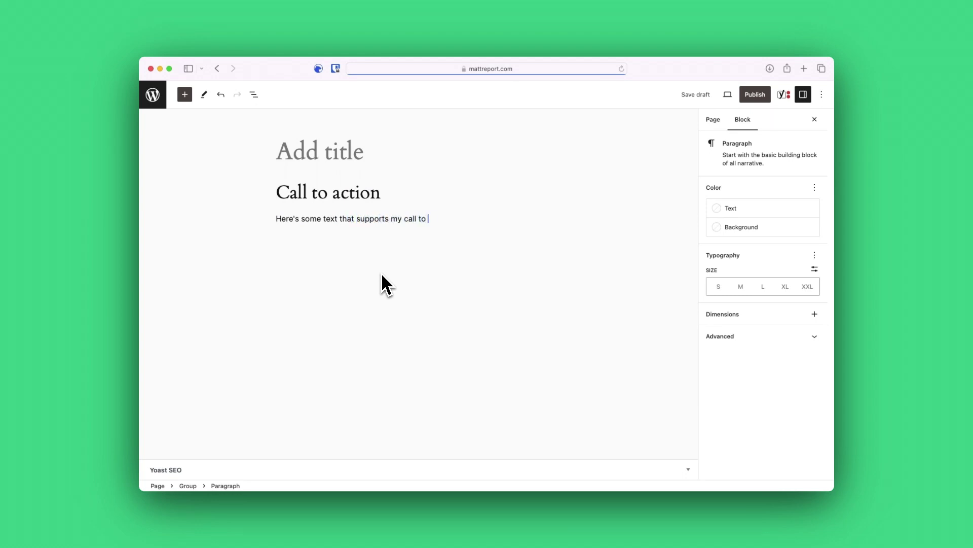
text(action.)
drag(454, 219, 377, 221)
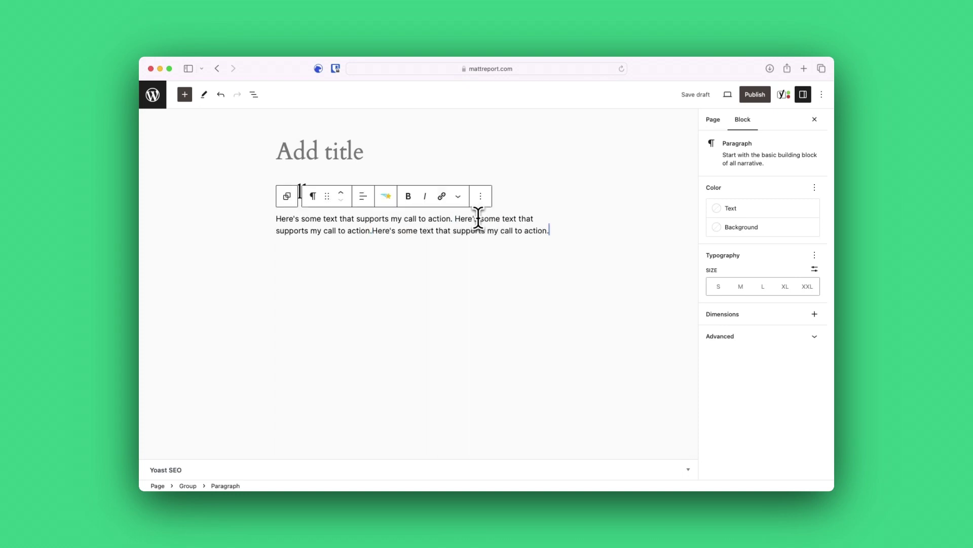
Add a 'Learn more!' button block below the supporting paragraph.
key(Return)
text(/buttn)
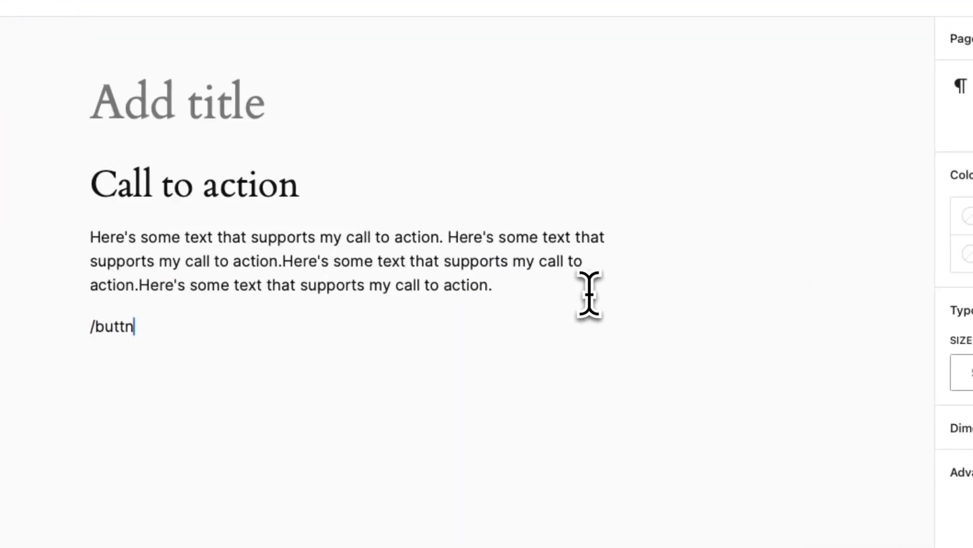
key(Return)
text(Learn)
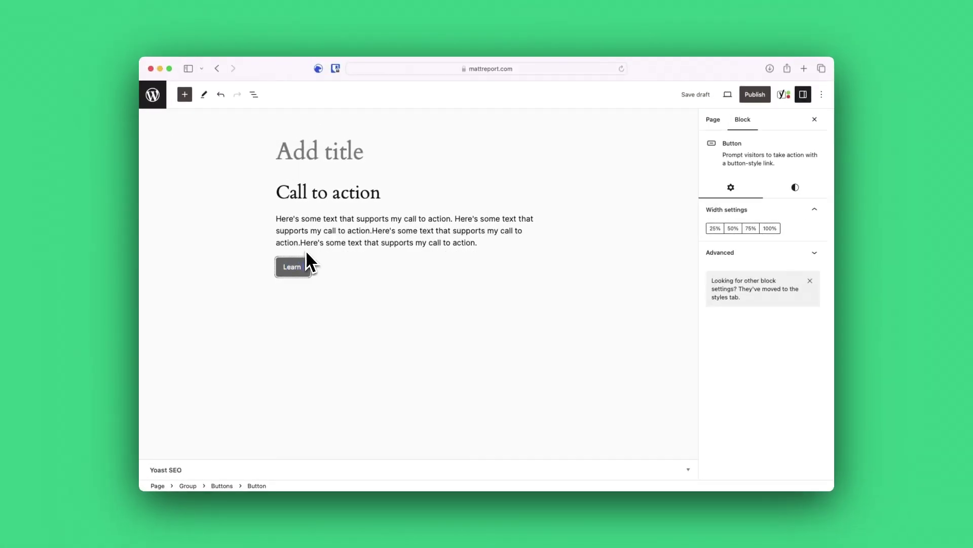
click(350, 227)
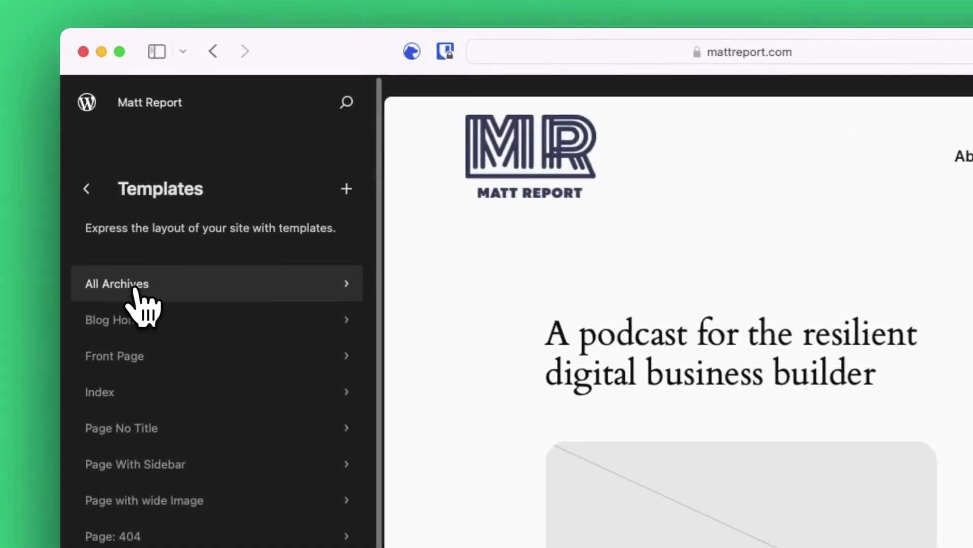
click(134, 319)
click(83, 191)
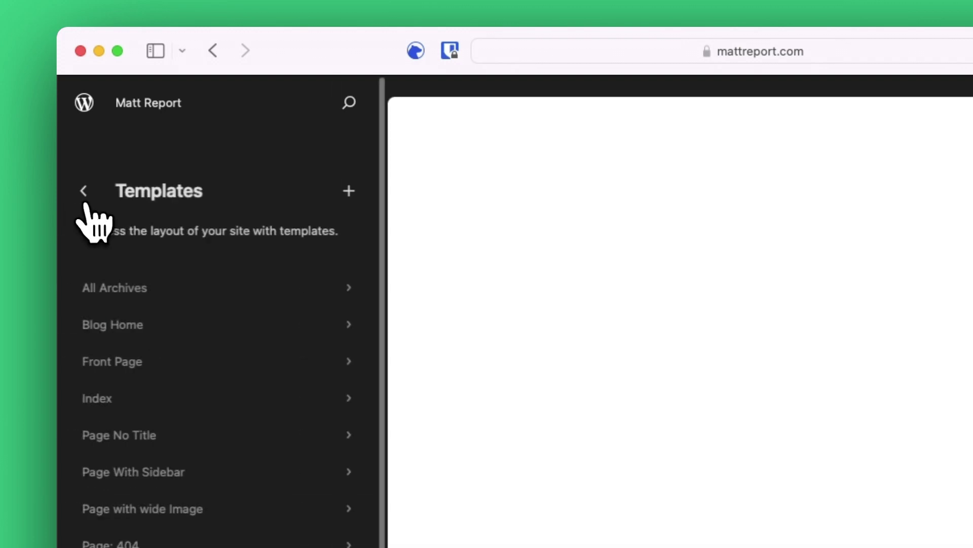
click(133, 358)
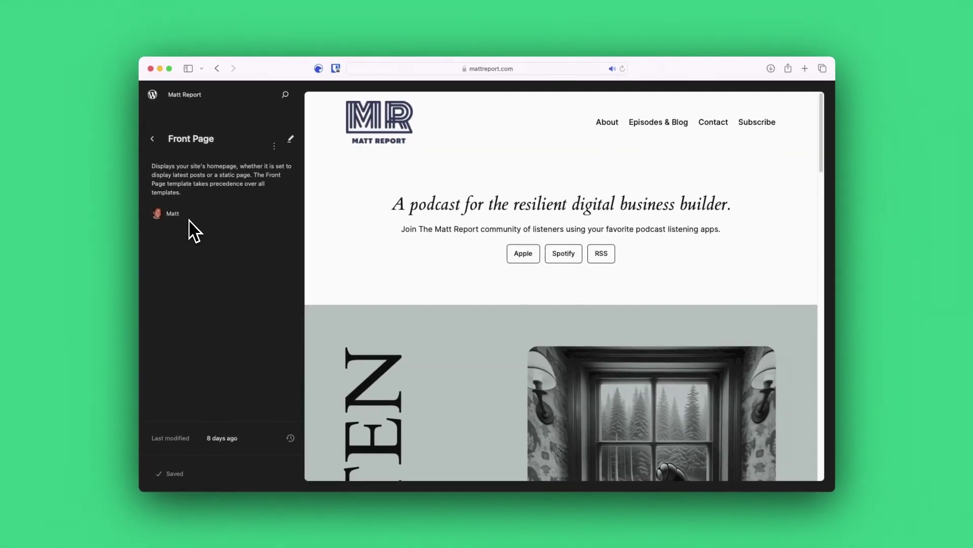
scroll(402, 255, down, 5)
scroll(404, 256, up, 5)
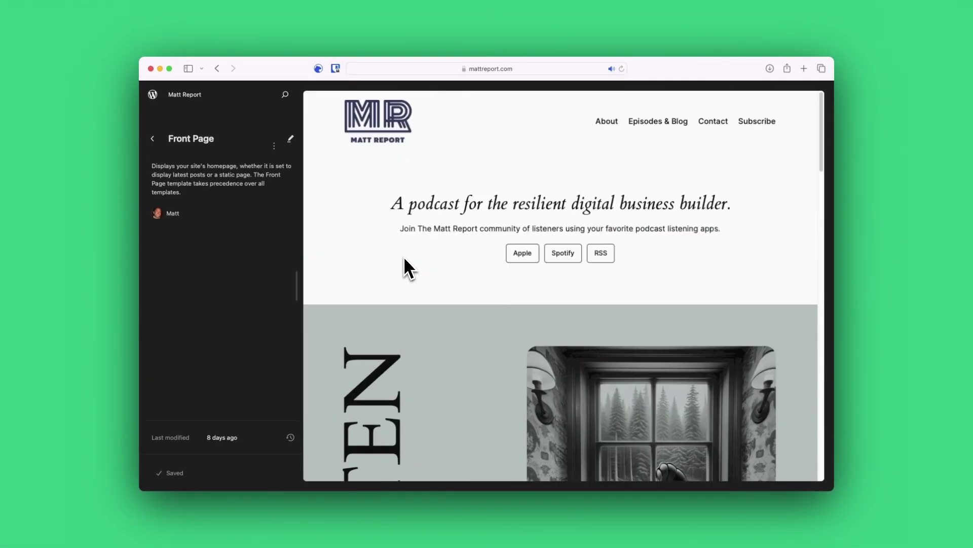
click(290, 139)
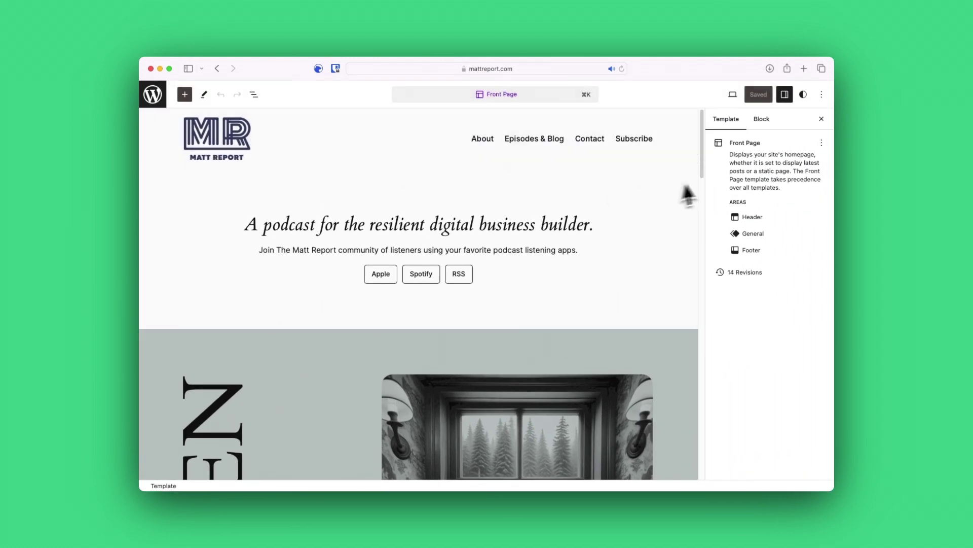
mouse_move(703, 173)
mouse_down()
mouse_move(711, 301)
mouse_move(700, 158)
mouse_up()
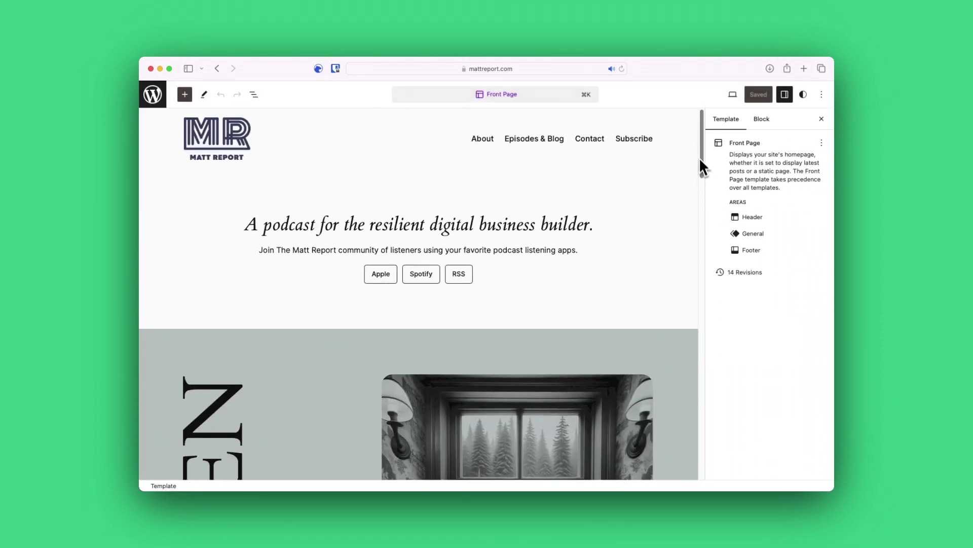
click(754, 233)
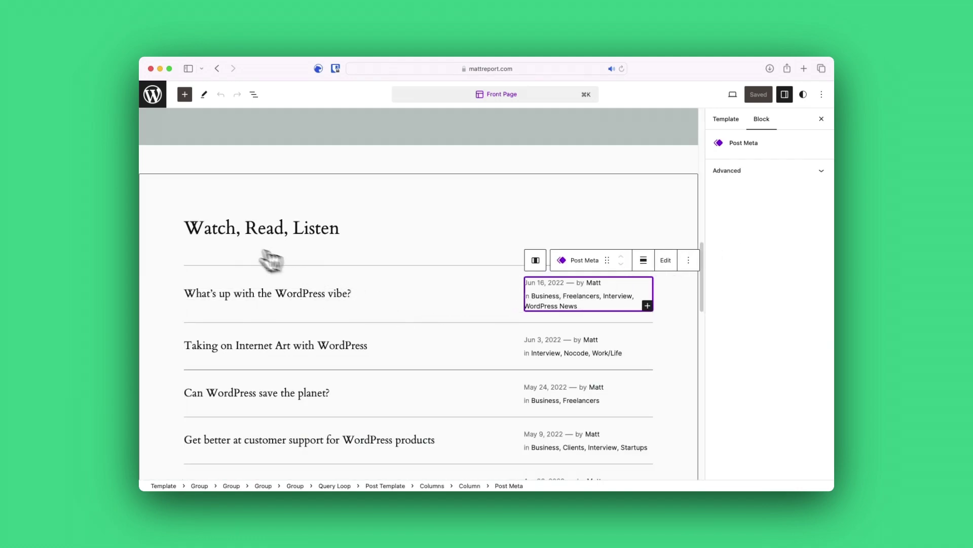
click(254, 95)
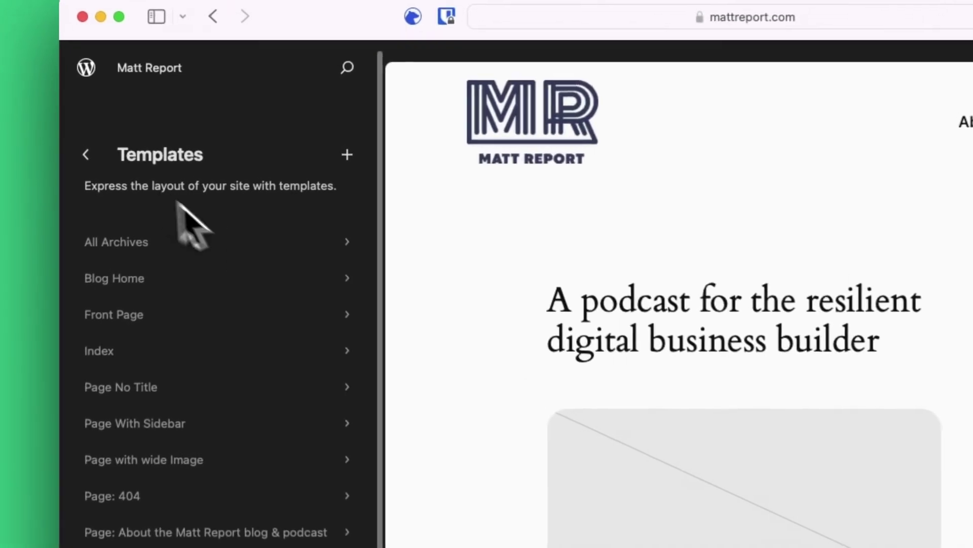
Open the Header template part from the Patterns library's list of all template parts.
click(152, 139)
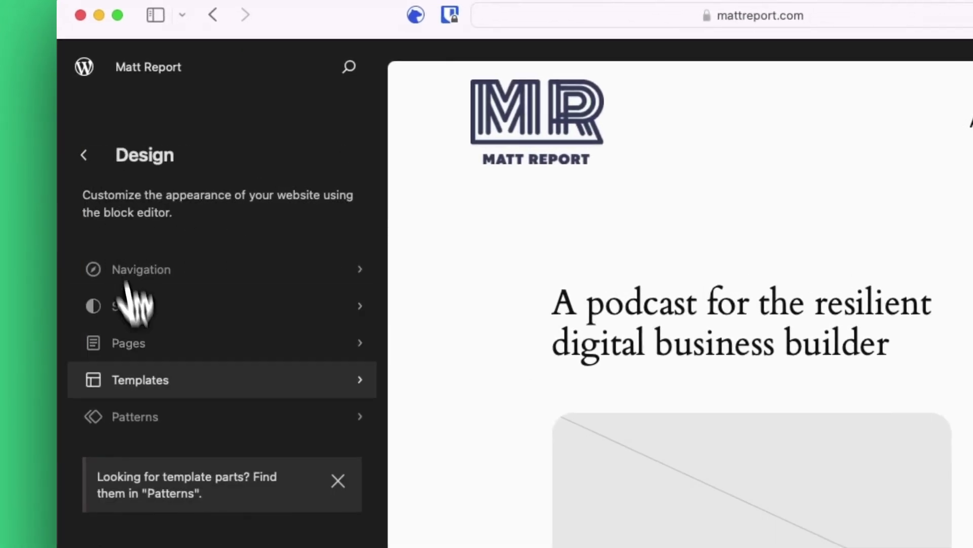
click(134, 416)
click(130, 453)
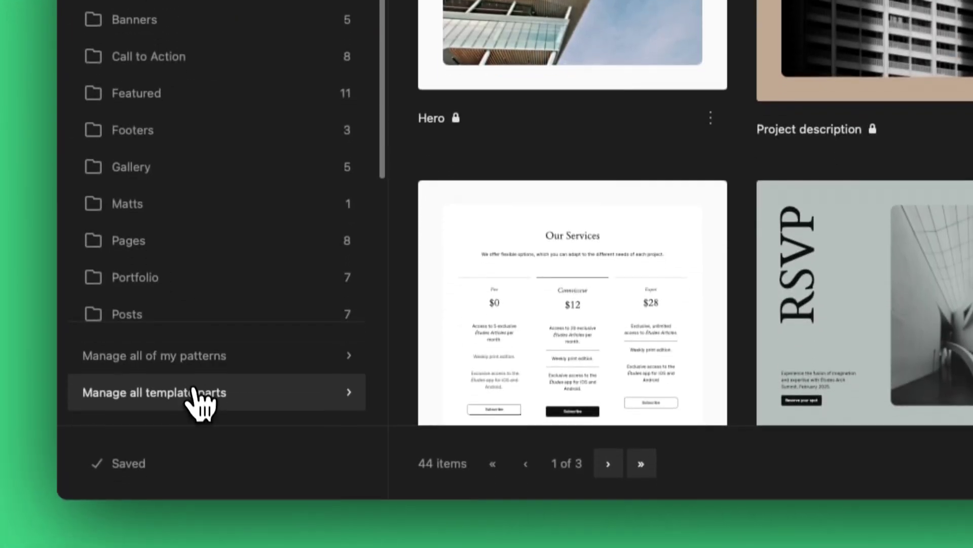
click(184, 458)
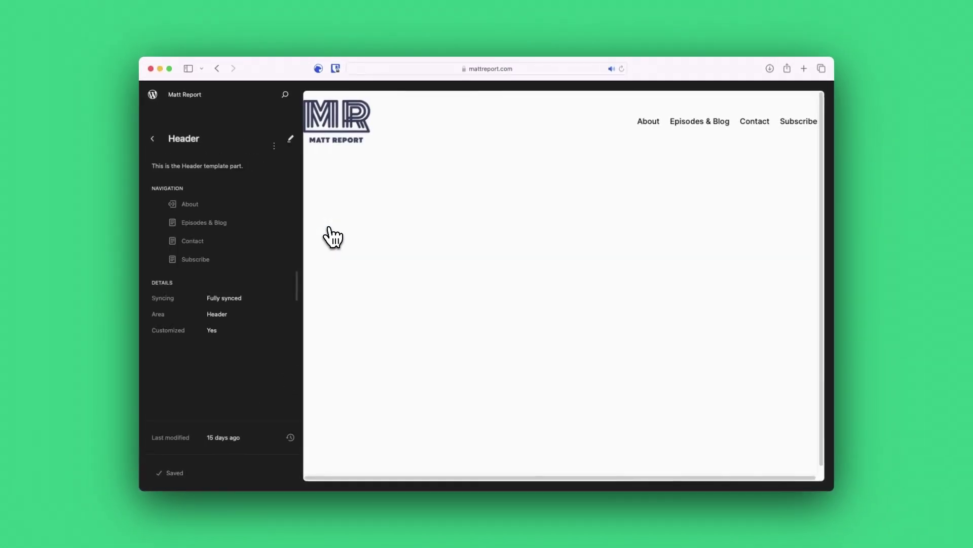
click(314, 187)
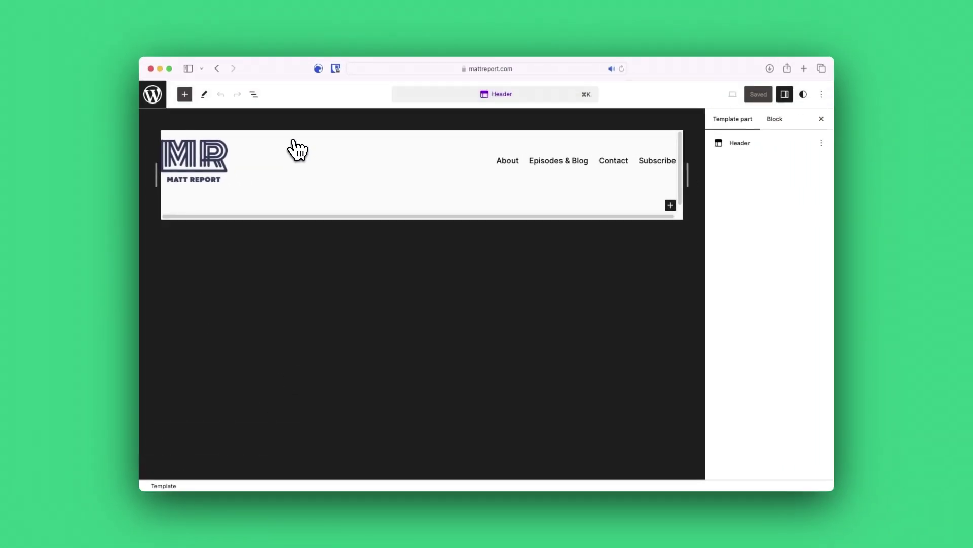
Expand the header's List View through Row and Navigation to reveal its links.
click(254, 94)
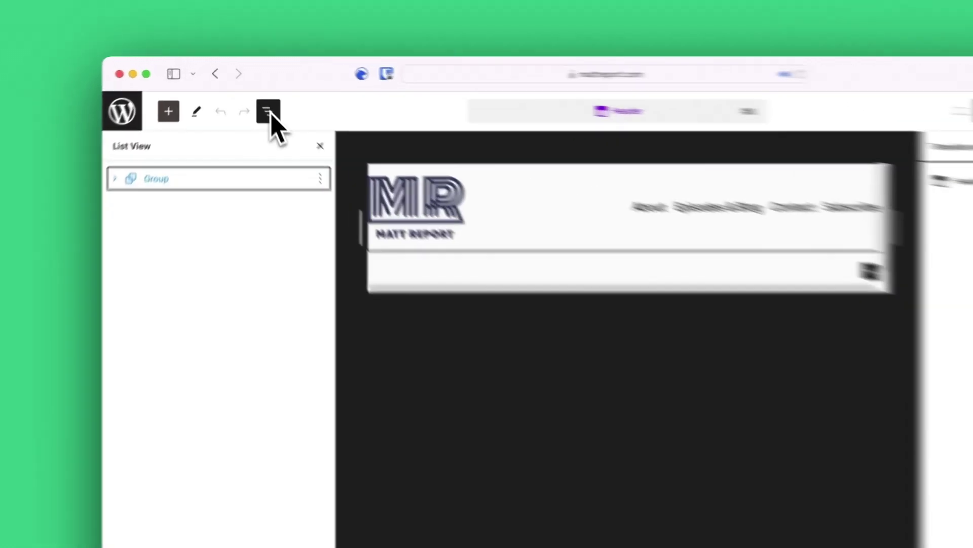
click(148, 142)
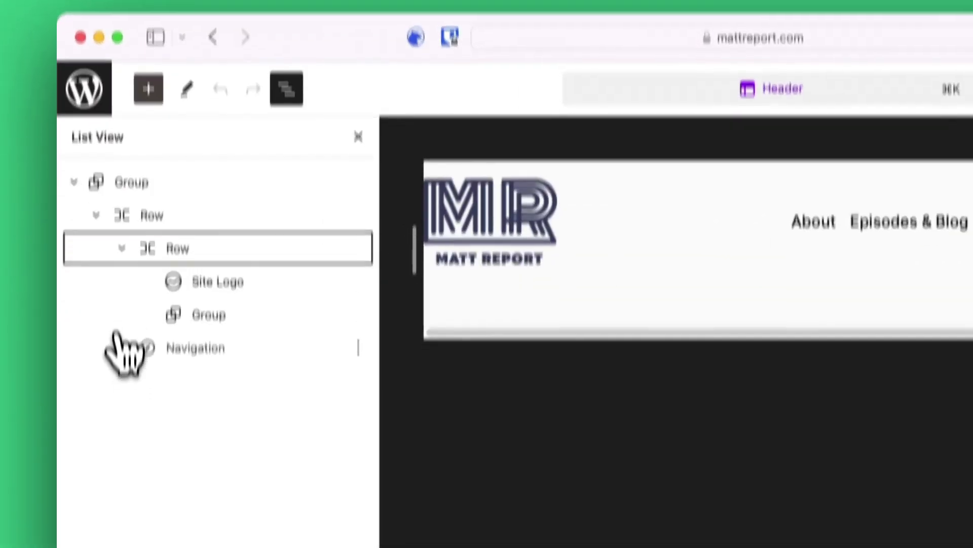
click(122, 391)
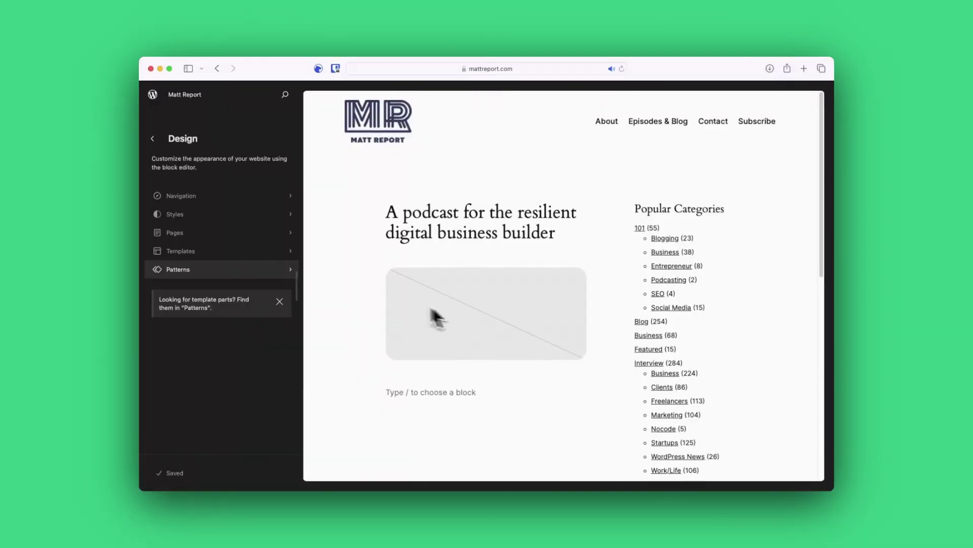
Browse the Patterns library to the Banners category.
click(274, 273)
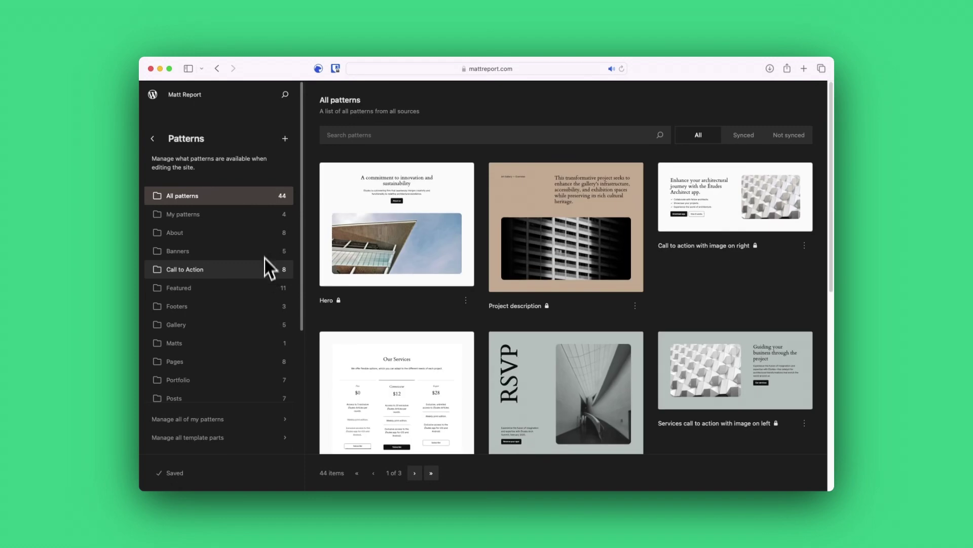
drag(302, 238, 299, 258)
click(228, 215)
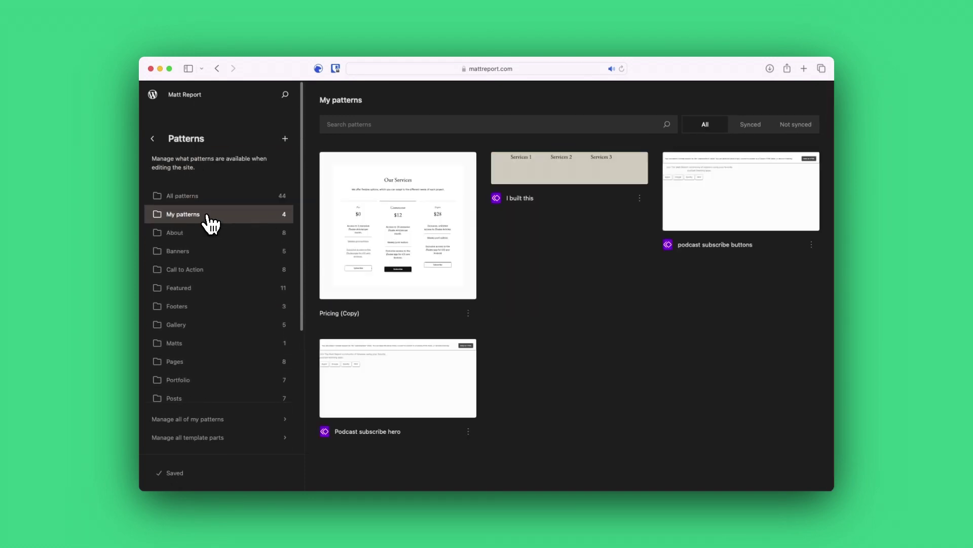
click(214, 242)
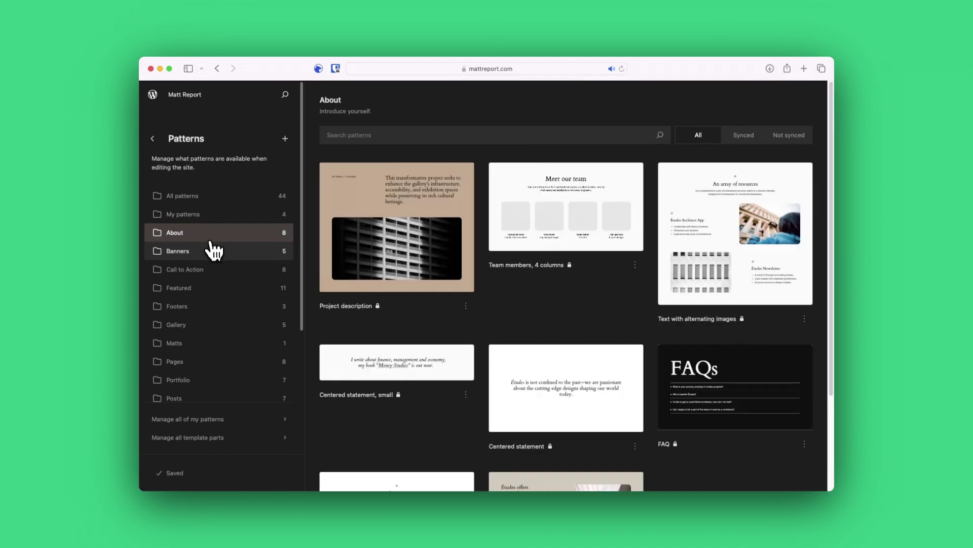
click(213, 257)
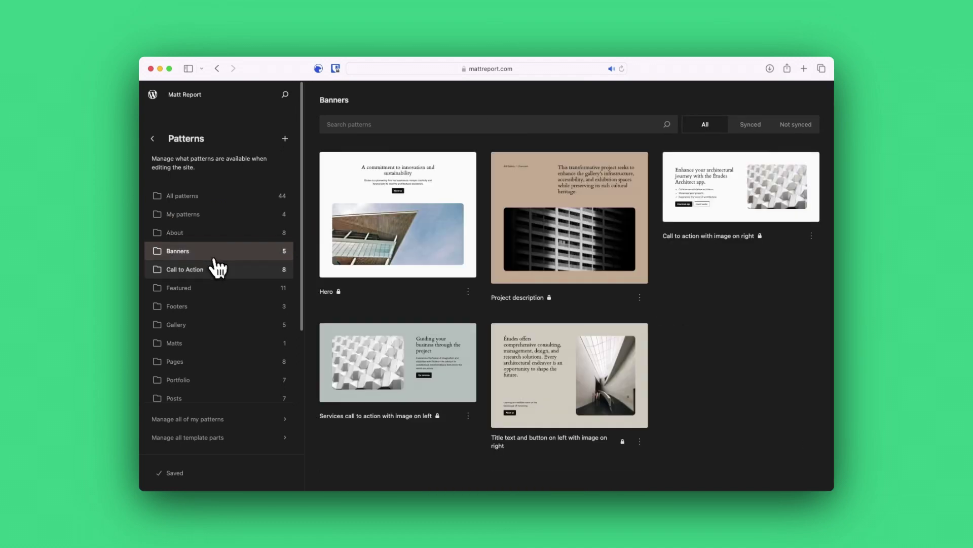
Duplicate the Hero pattern as a copy named "Matt's cool header".
click(468, 292)
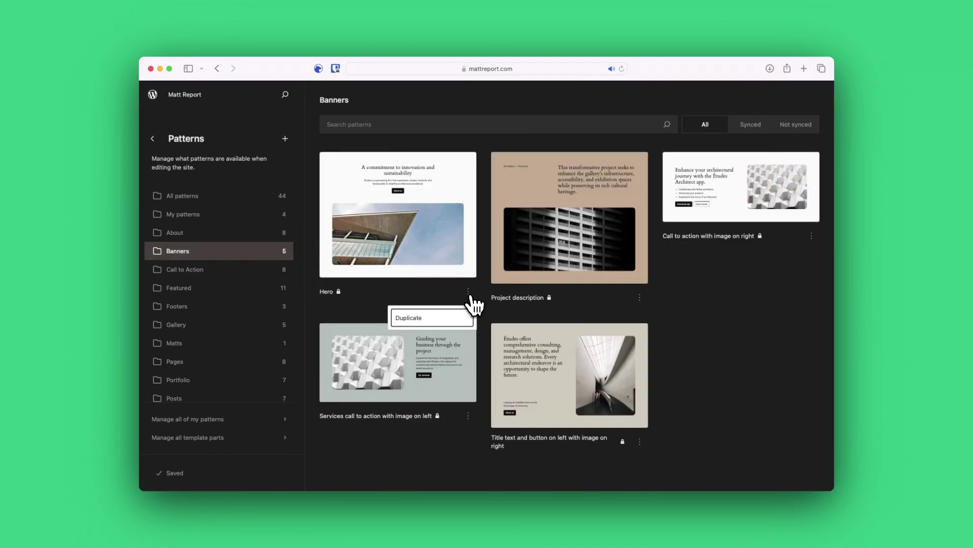
click(455, 320)
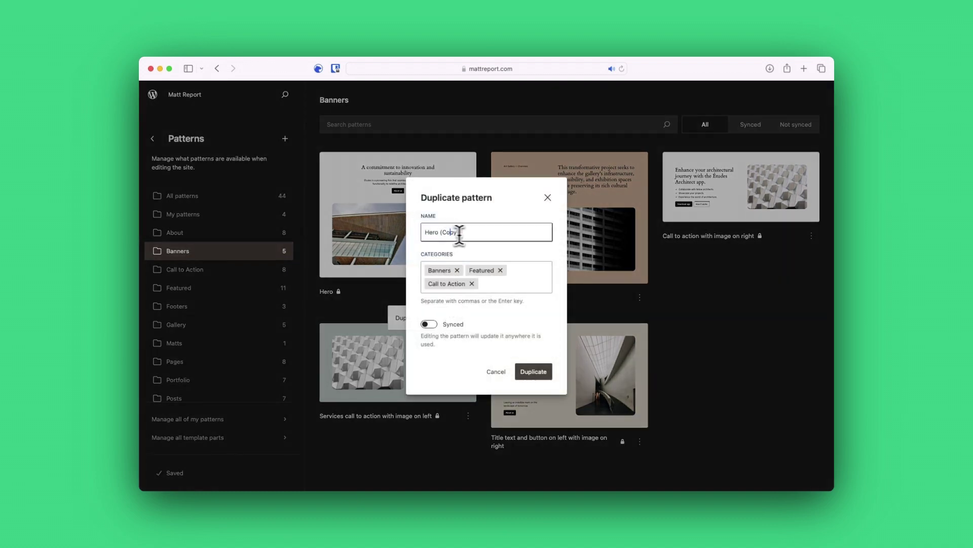
drag(459, 234, 407, 232)
text(Matt's cool heade)
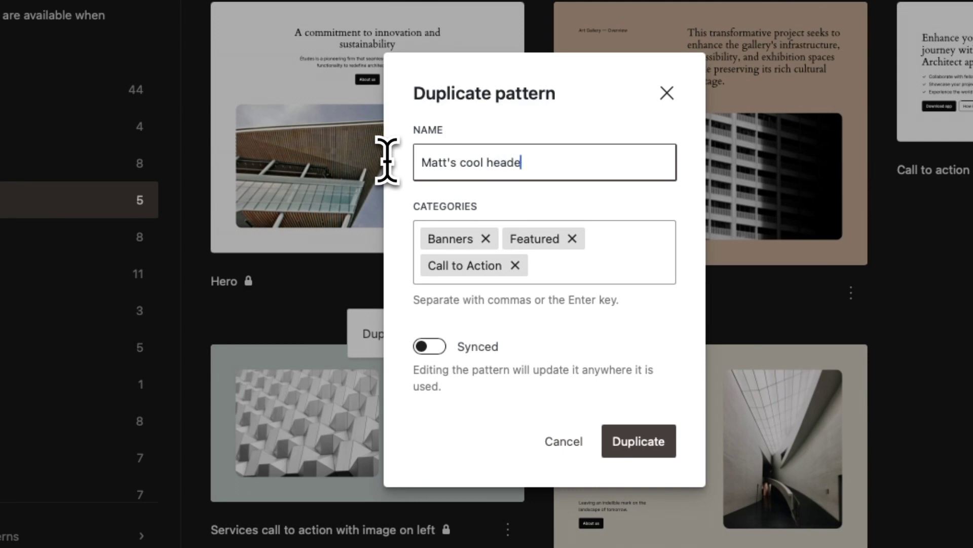
text(r)
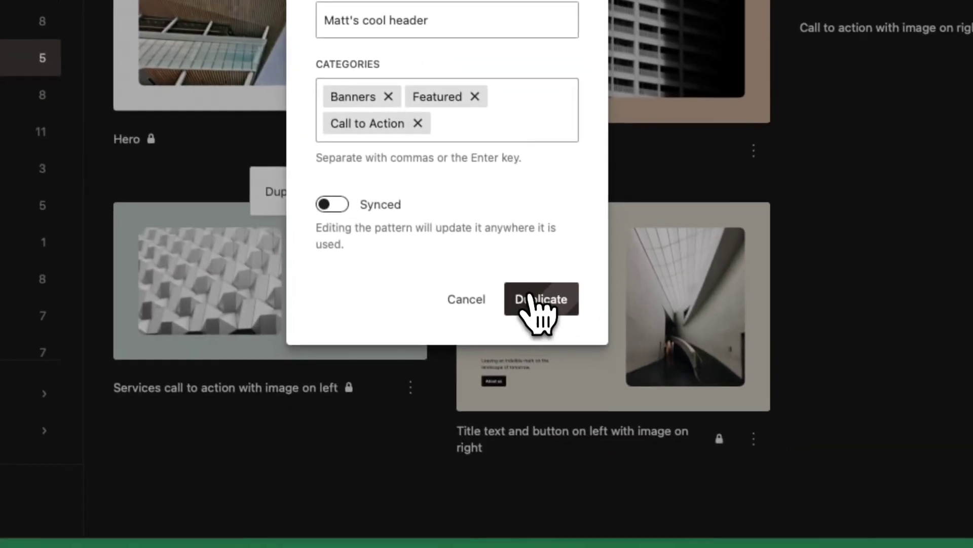
click(638, 440)
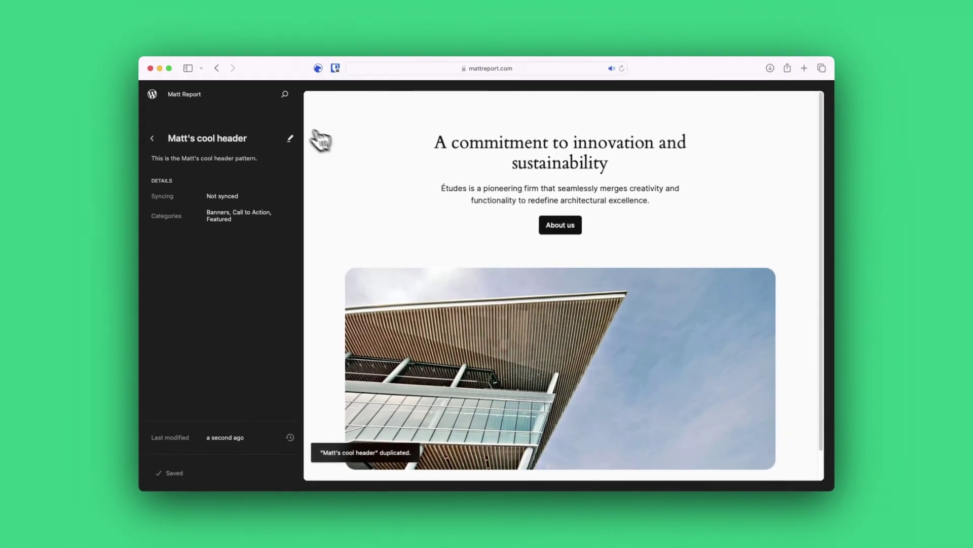
mouse_move(685, 215)
mouse_down()
mouse_move(679, 291)
mouse_move(682, 224)
mouse_up()
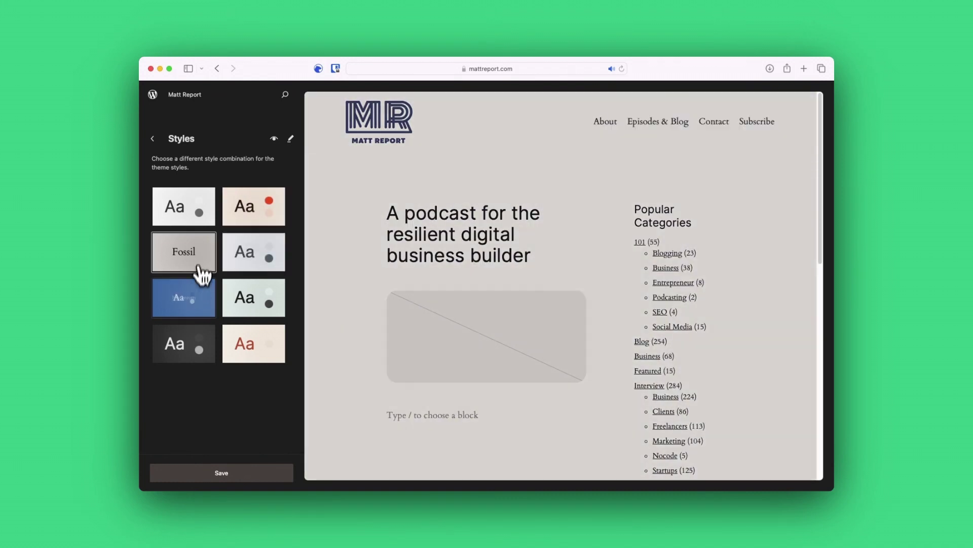
Apply the blue Maelstrom style variation and review its Typography and Links settings.
click(187, 307)
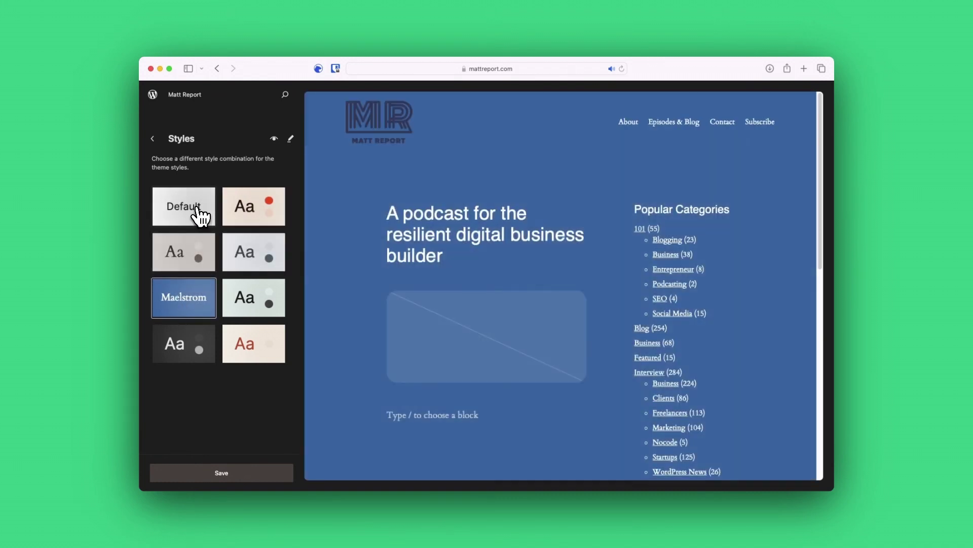
click(290, 139)
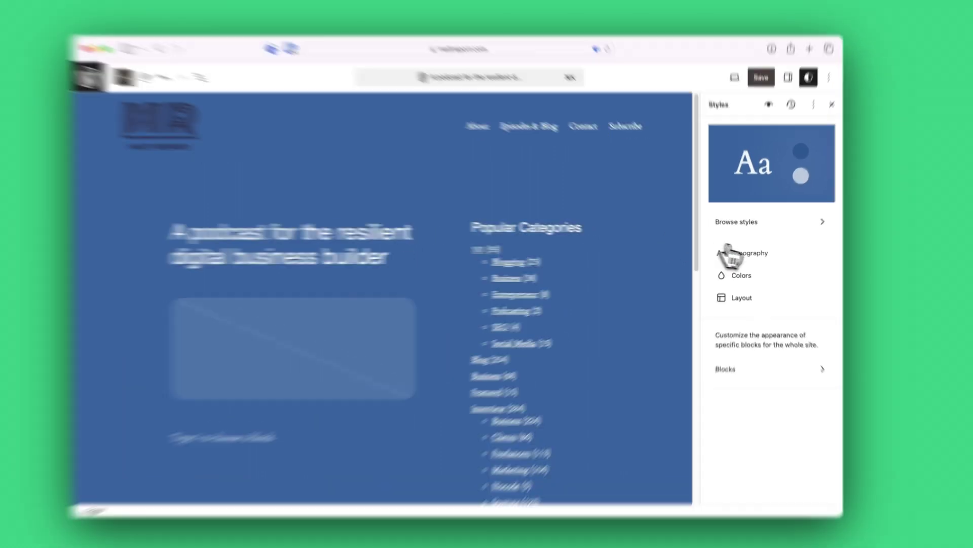
click(736, 252)
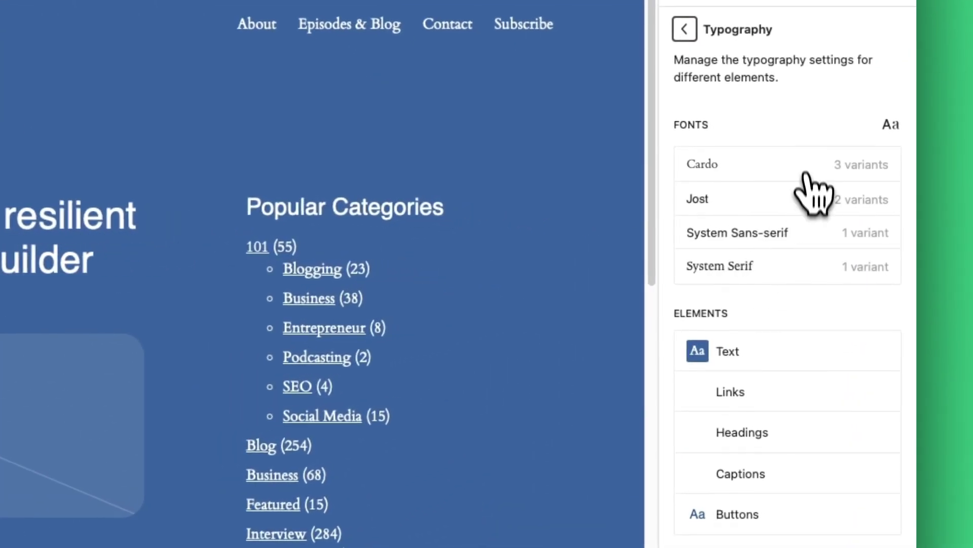
click(771, 392)
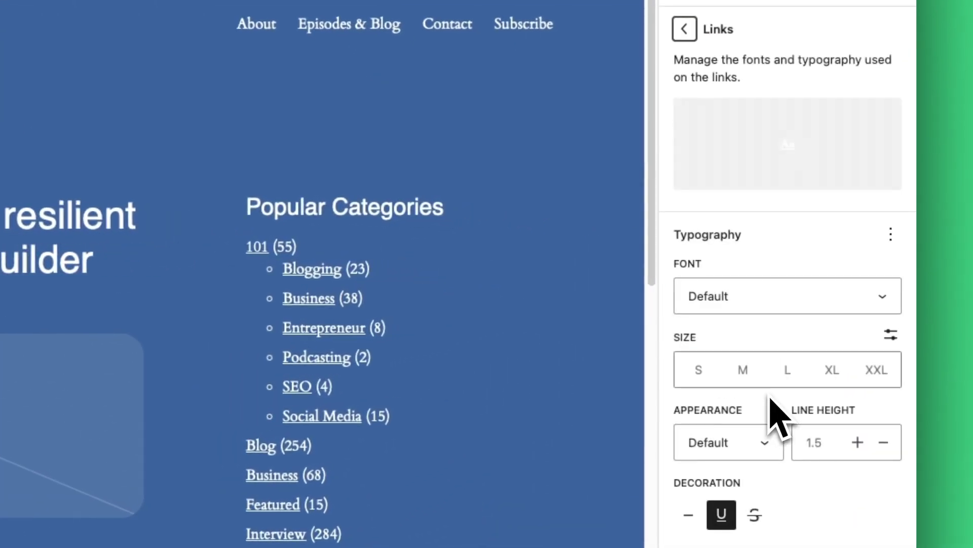
click(684, 29)
click(684, 29)
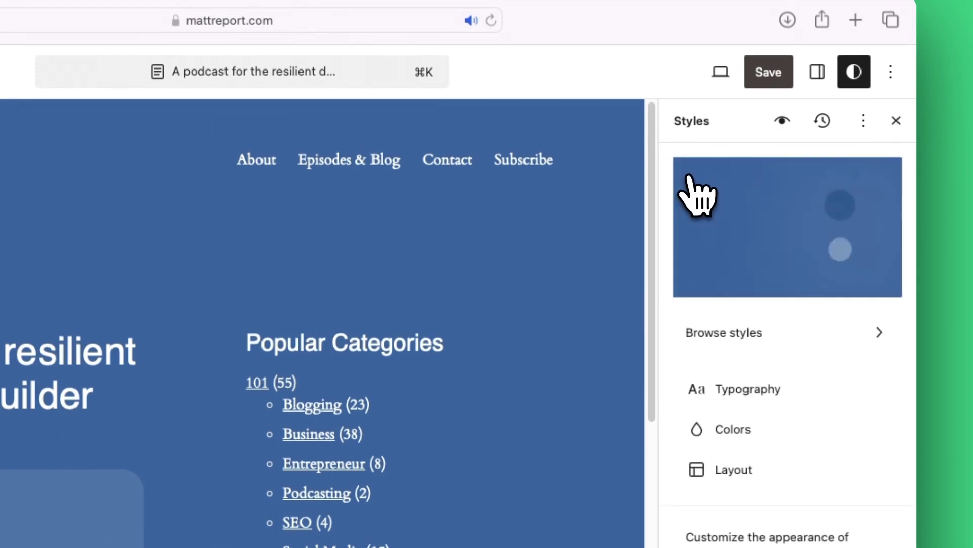
Review the Maelstrom colour palette, then open the global Layout settings.
click(733, 429)
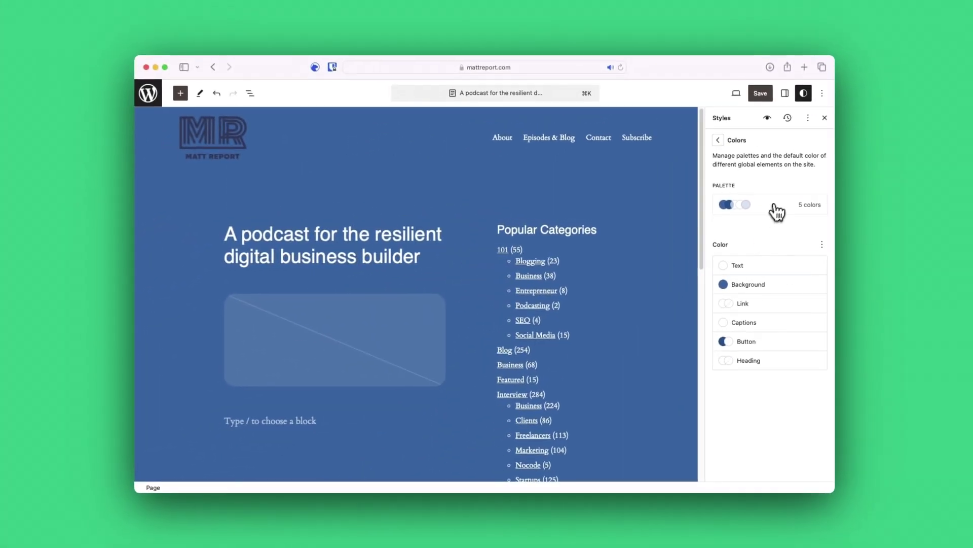
click(775, 205)
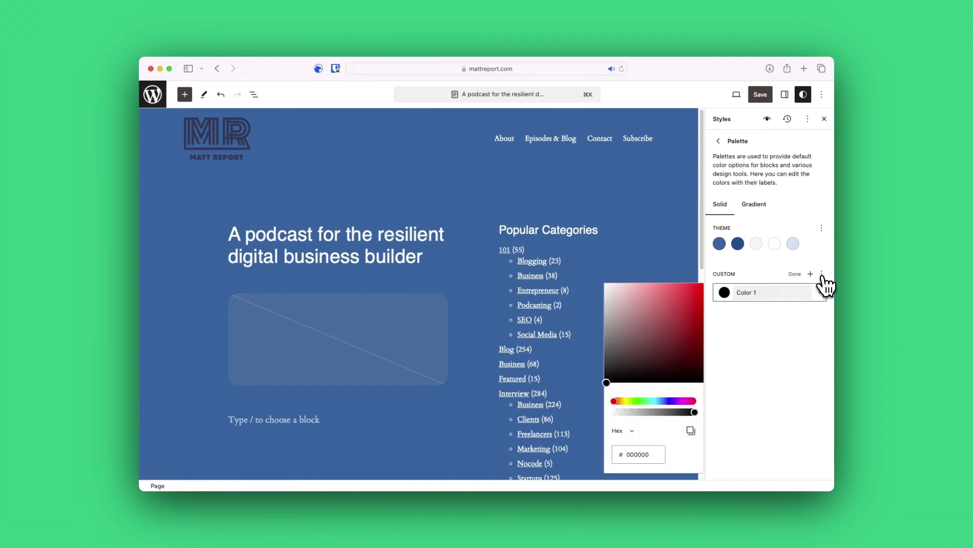
click(731, 146)
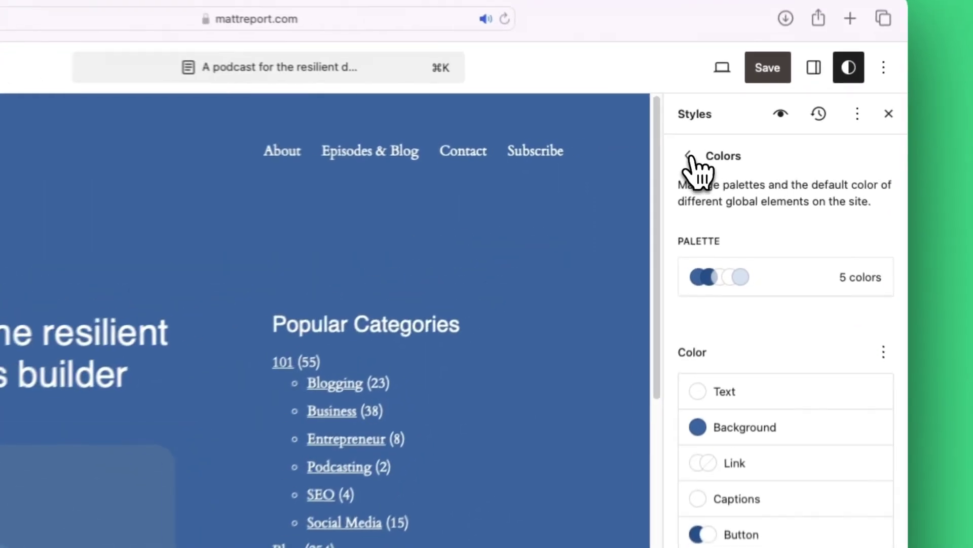
click(738, 147)
click(735, 462)
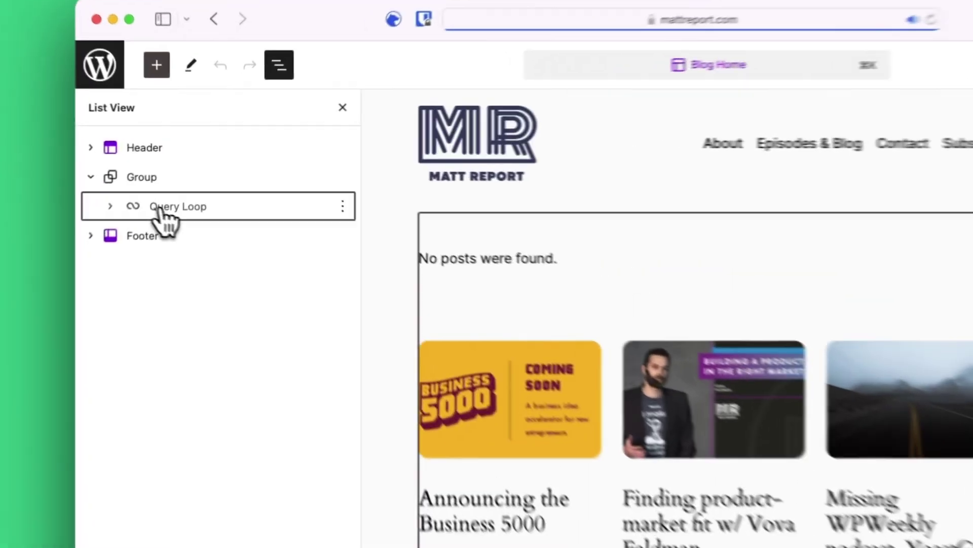
Expand the Query Loop in List View and reduce the Post Template grid from 3 to 2 columns.
click(192, 175)
click(158, 175)
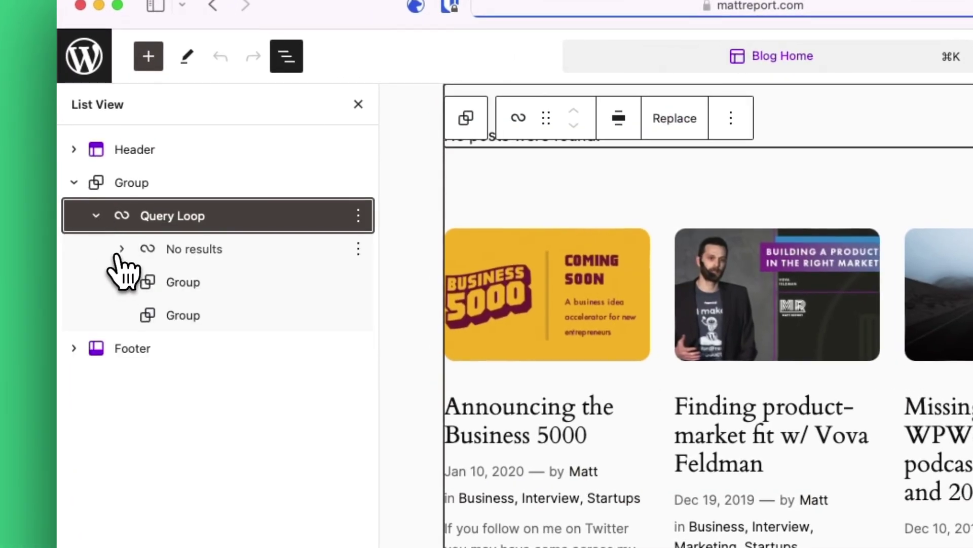
click(123, 315)
click(148, 348)
click(223, 348)
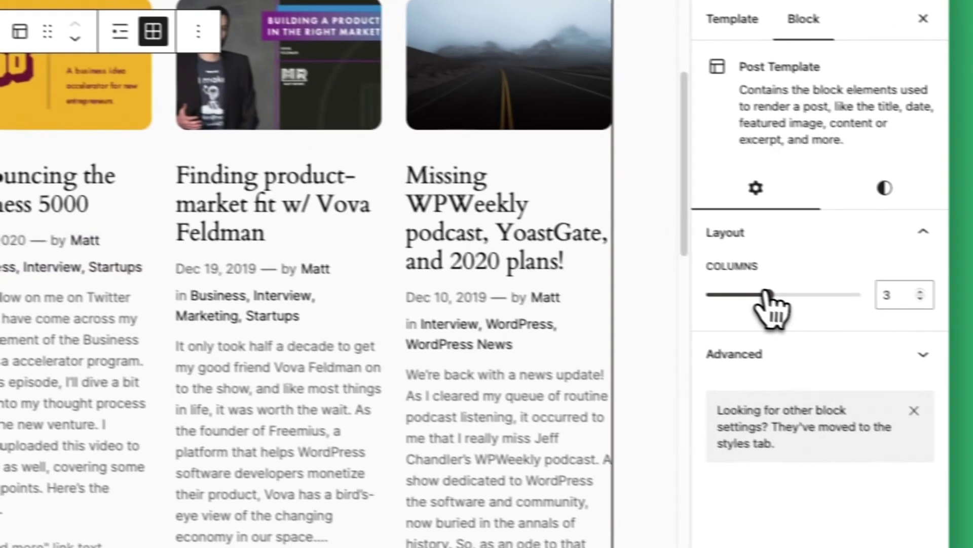
drag(765, 297, 710, 298)
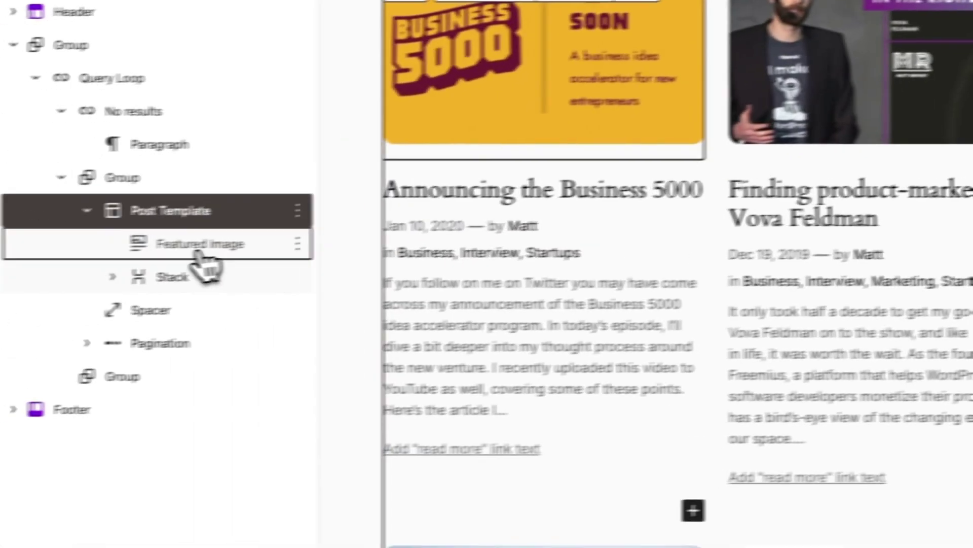
Reorder the post template: featured image at the top of the Stack, title below Post Meta.
click(190, 252)
drag(187, 252, 186, 266)
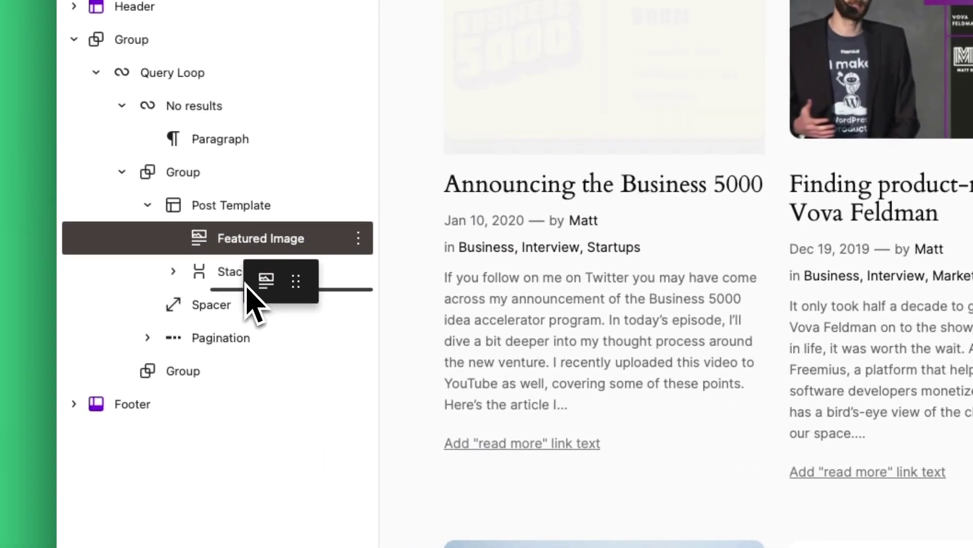
drag(246, 284, 246, 288)
click(147, 304)
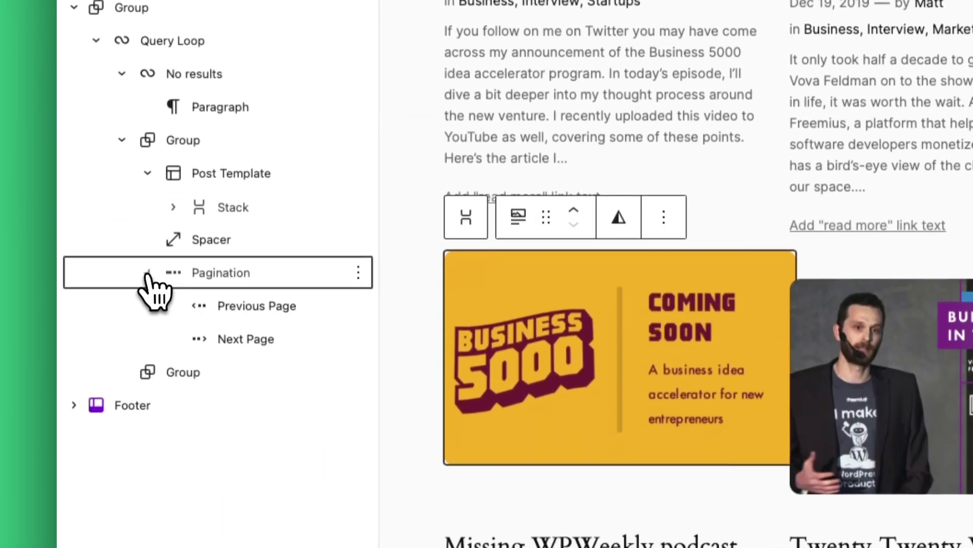
click(173, 238)
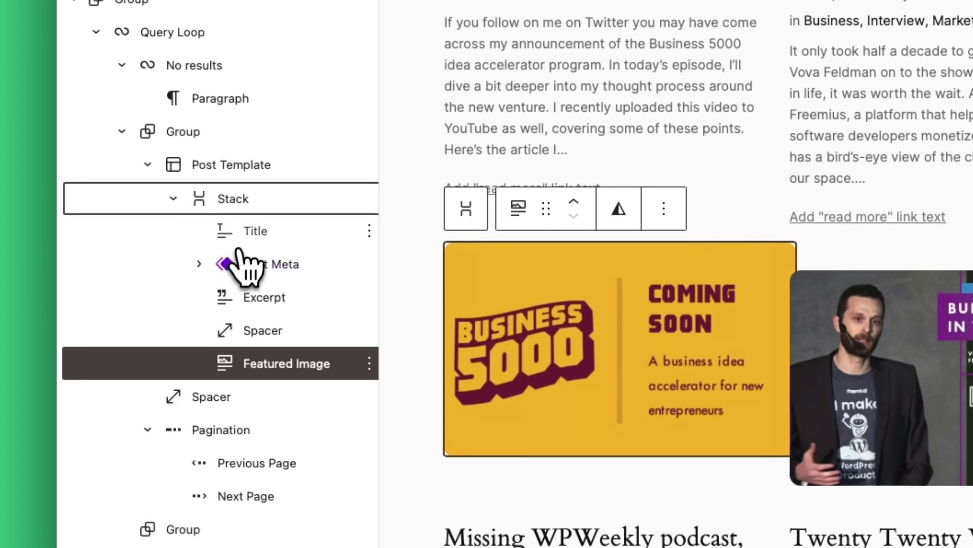
click(246, 238)
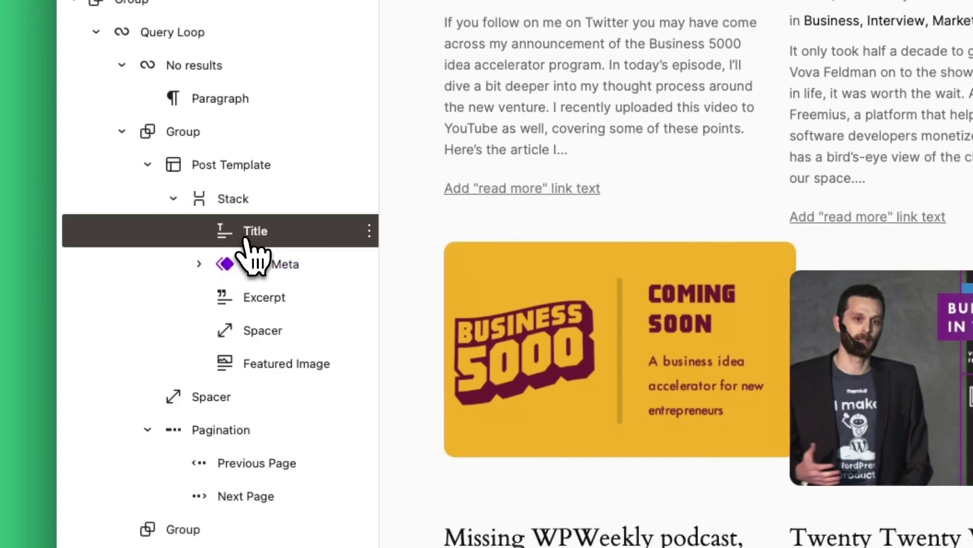
drag(254, 283, 255, 284)
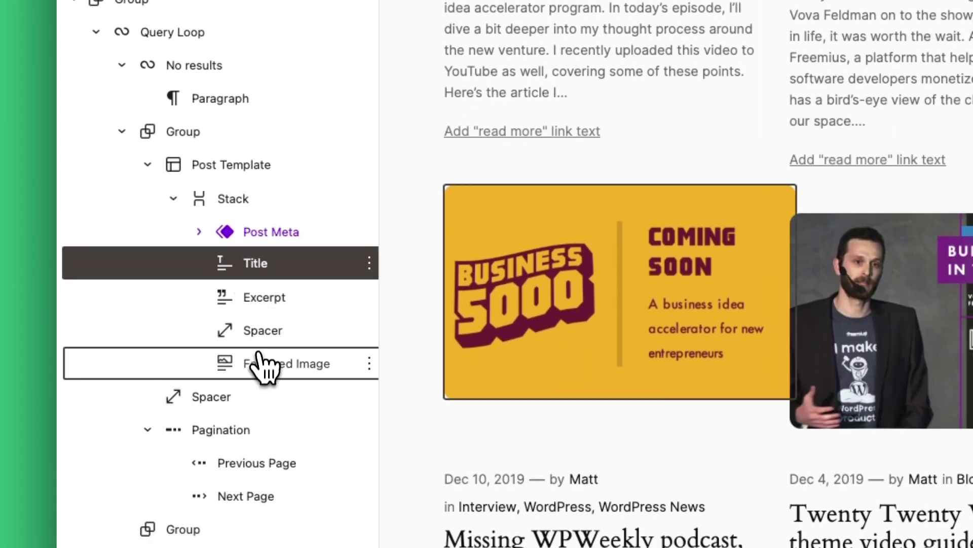
drag(260, 364, 263, 232)
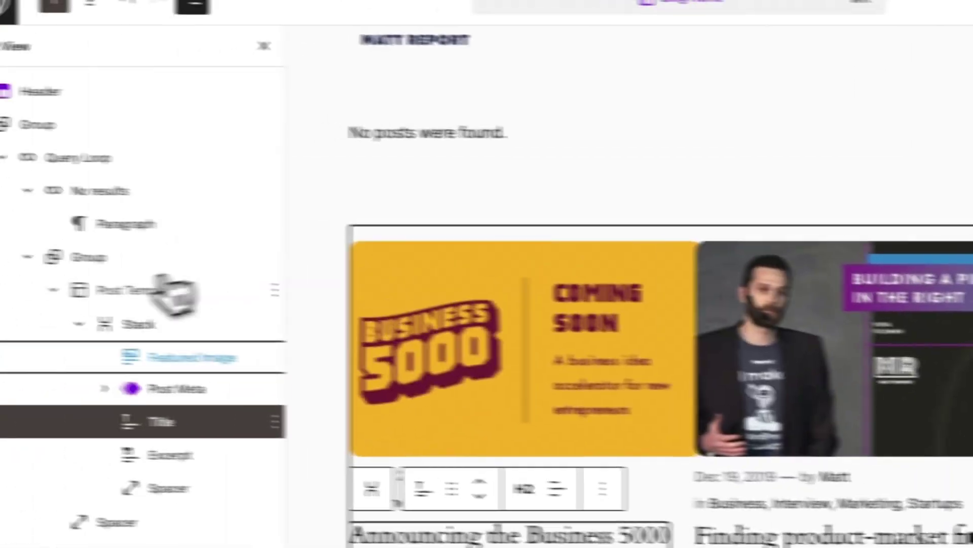
Add Taxonomies filters to the blog's Query Loop to show Categories and Tags fields.
click(206, 229)
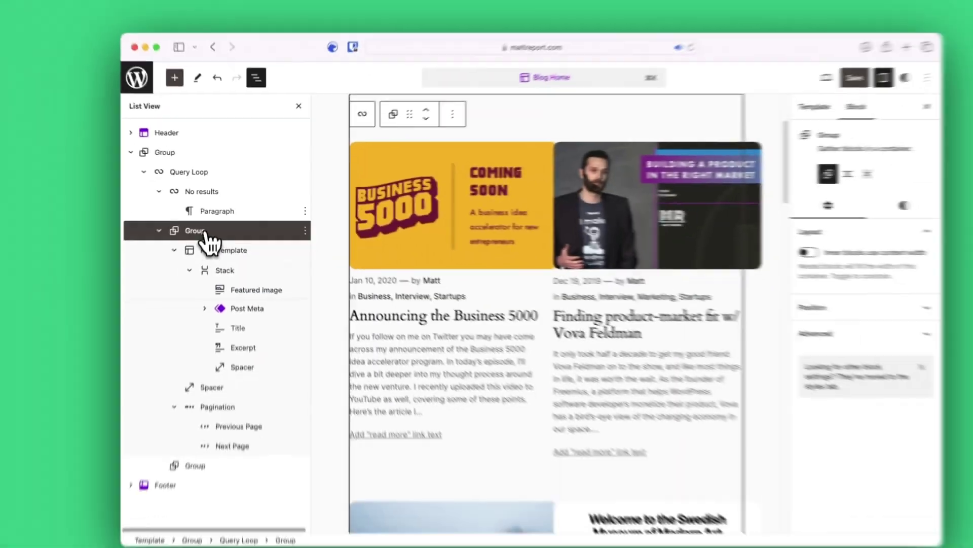
click(205, 174)
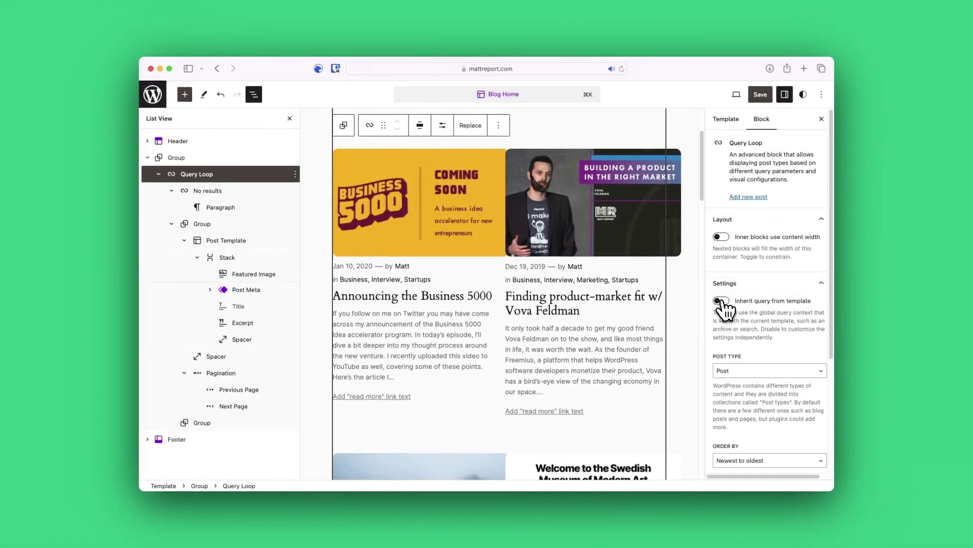
scroll(735, 355, down, 3)
click(811, 276)
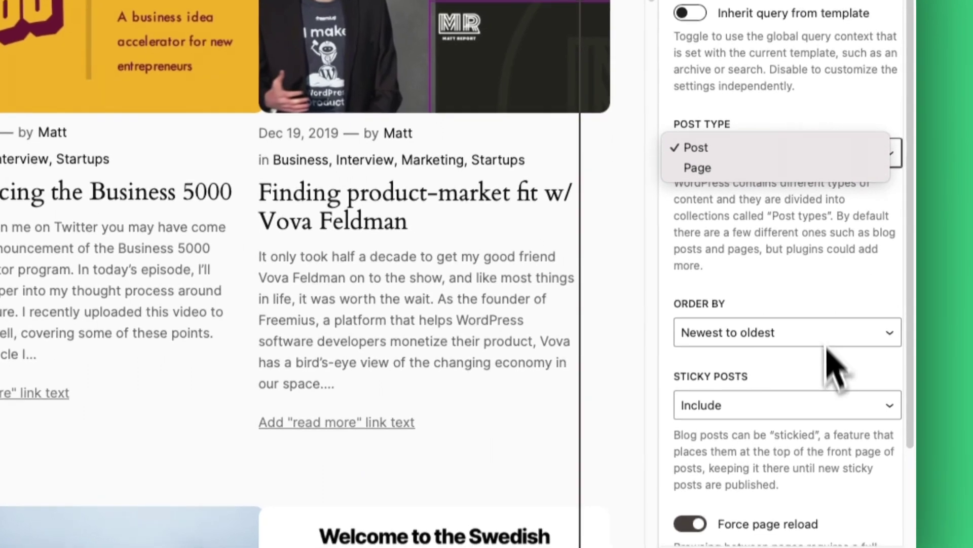
scroll(834, 370, down, 3)
click(891, 389)
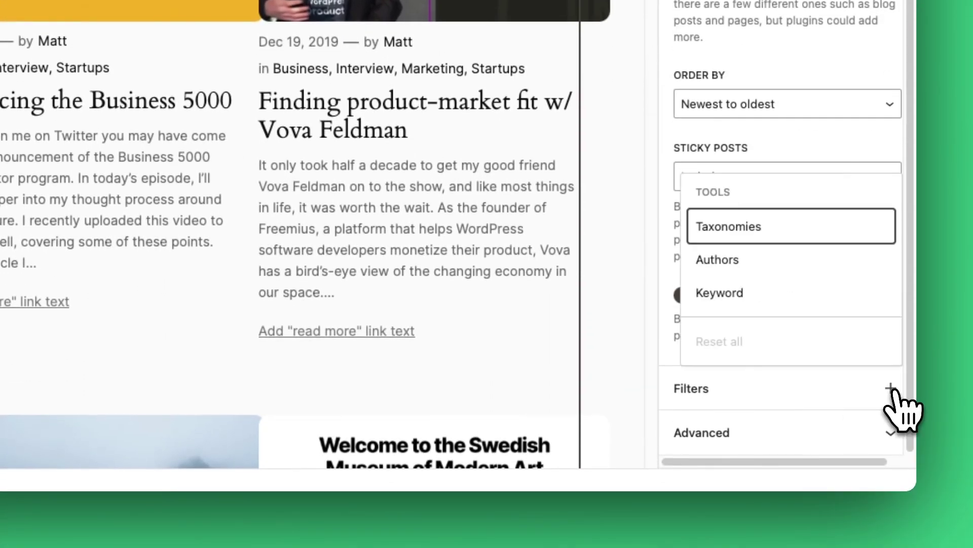
click(783, 238)
scroll(837, 446, down, 3)
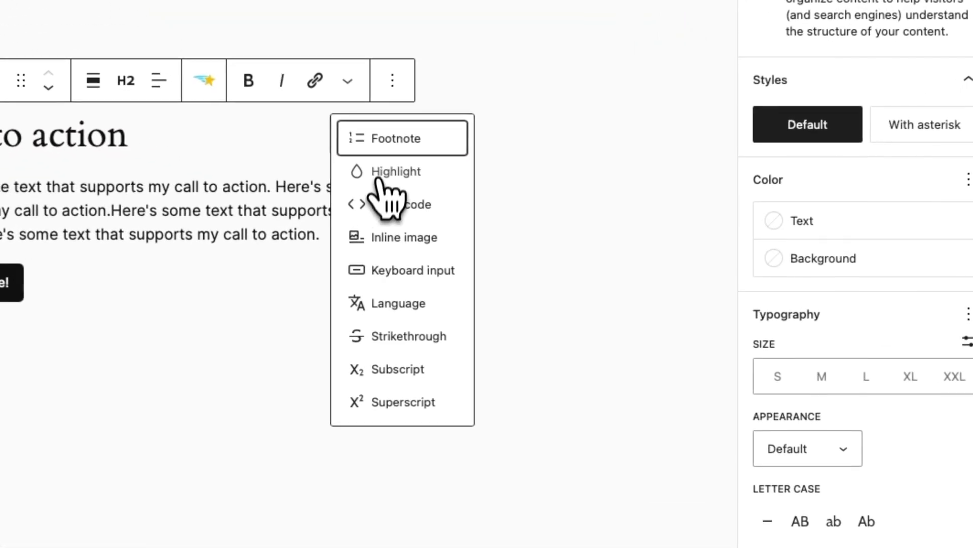
Enable font, line height, letter spacing and decoration controls, keeping the font at Default.
click(969, 314)
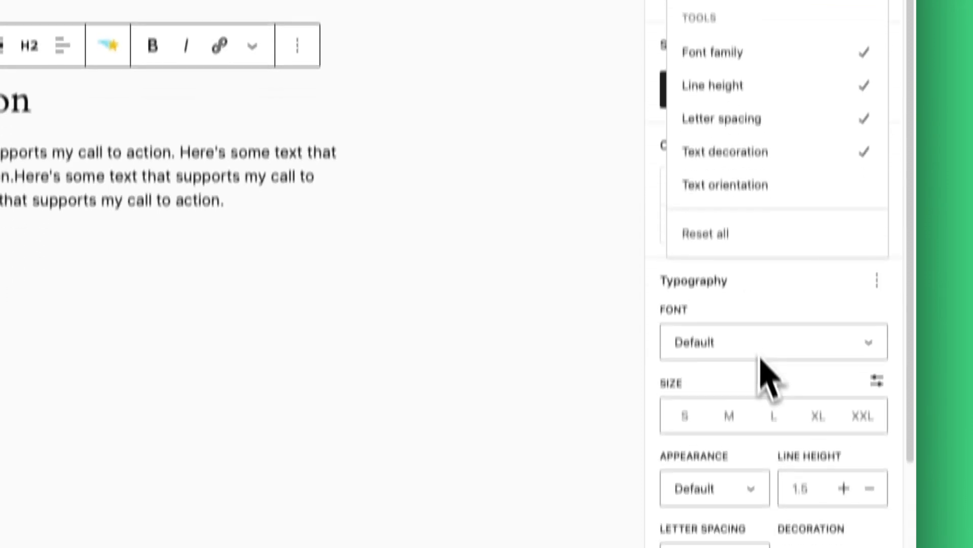
scroll(776, 499, down, 3)
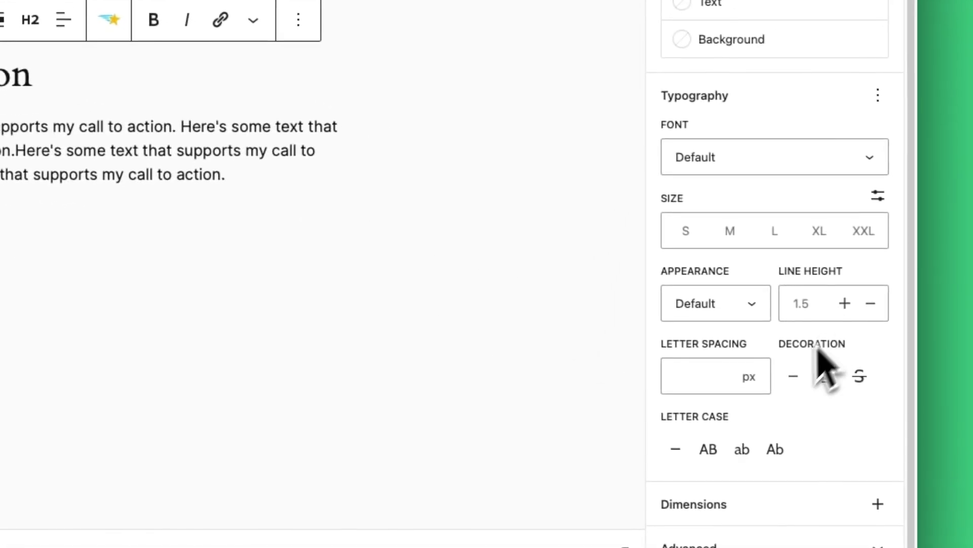
click(750, 160)
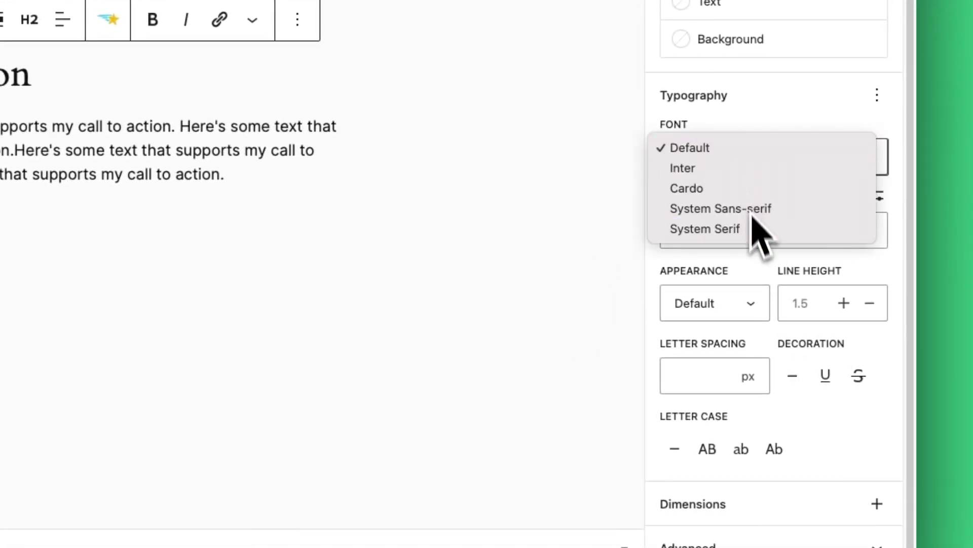
click(766, 140)
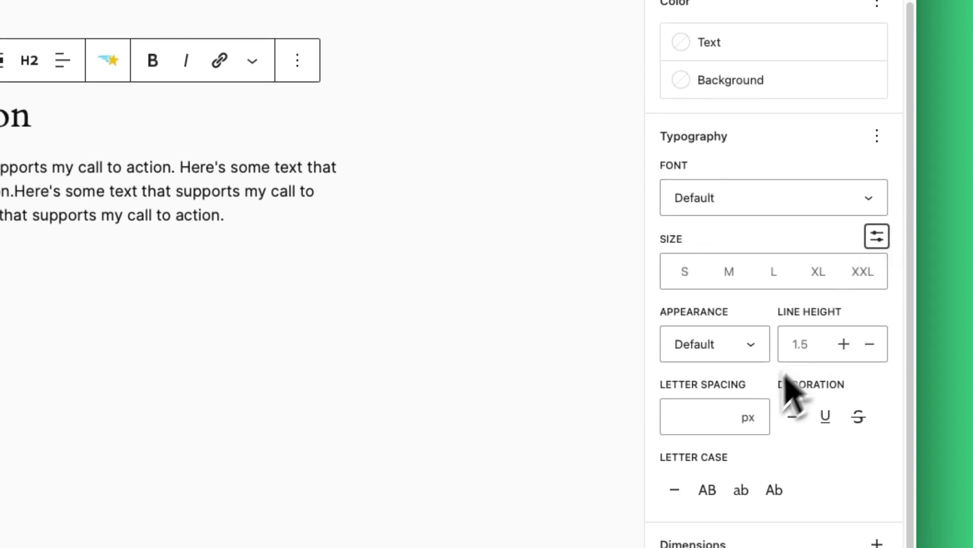
click(713, 415)
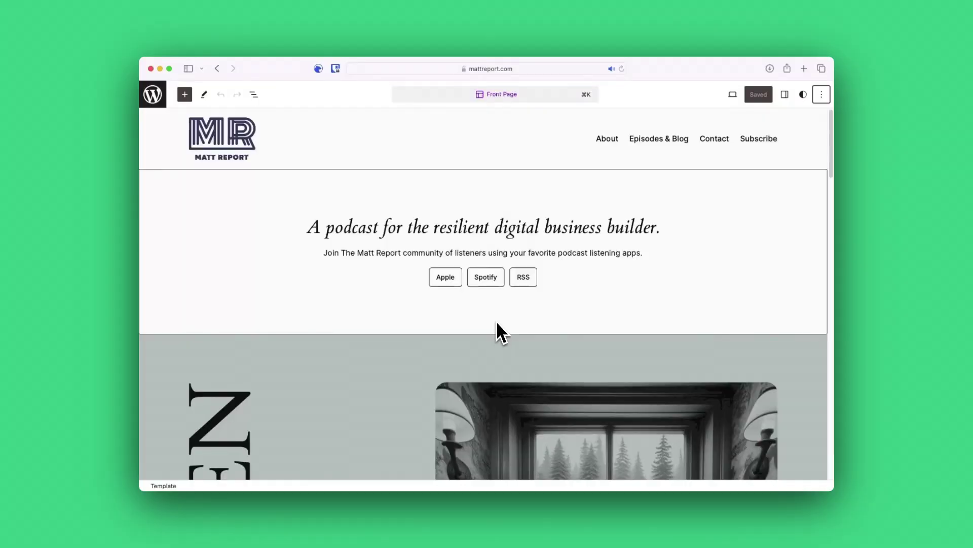
Turn on Distraction free and Spotlight mode in the editor Preferences.
scroll(498, 320, down, 5)
scroll(522, 344, up, 5)
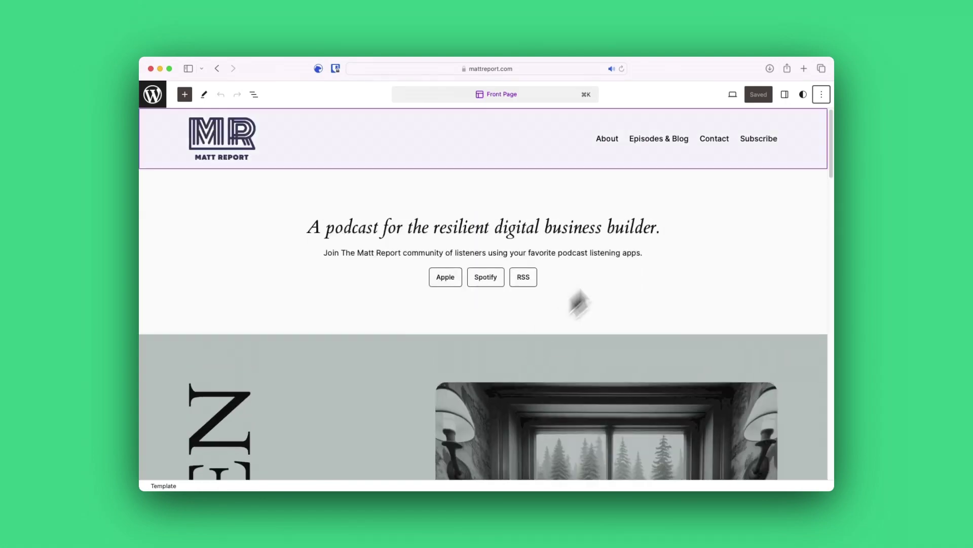
click(821, 94)
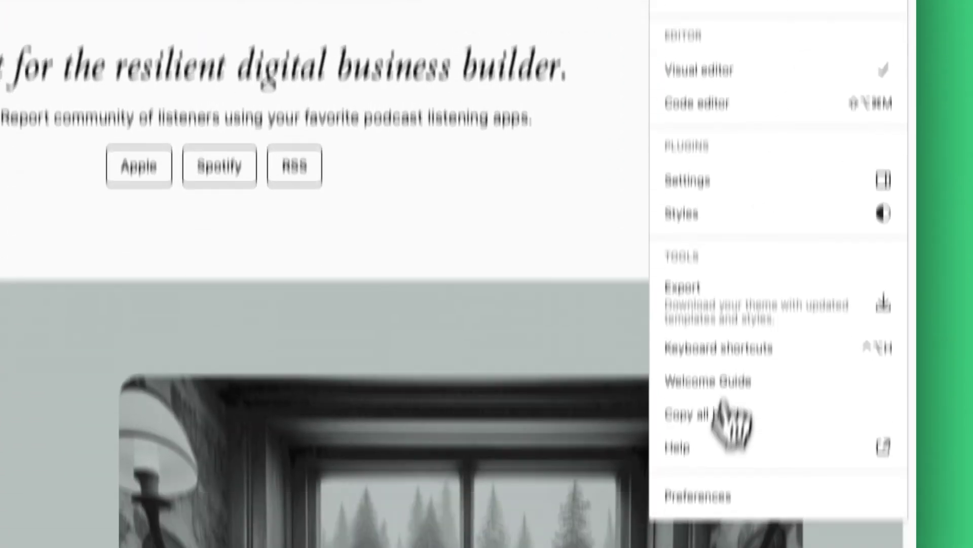
click(702, 495)
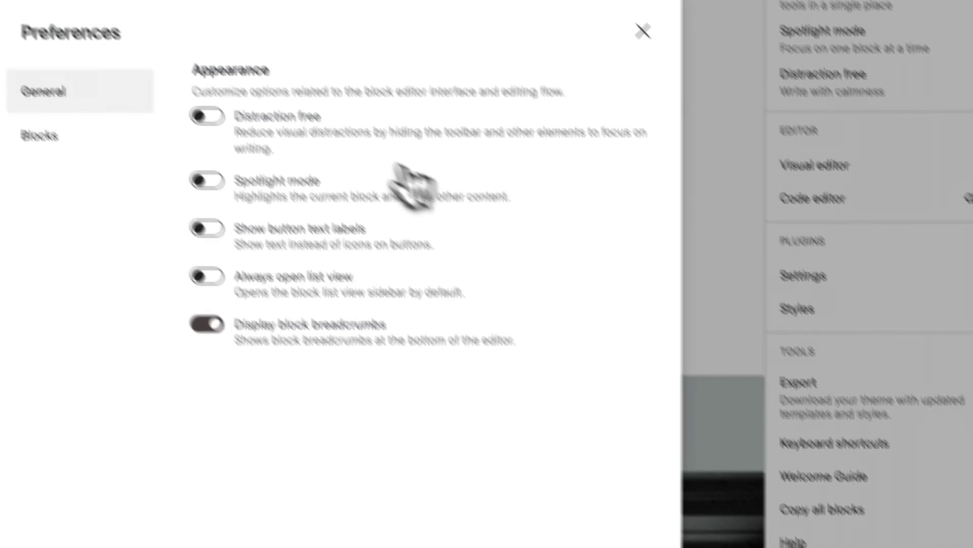
click(208, 115)
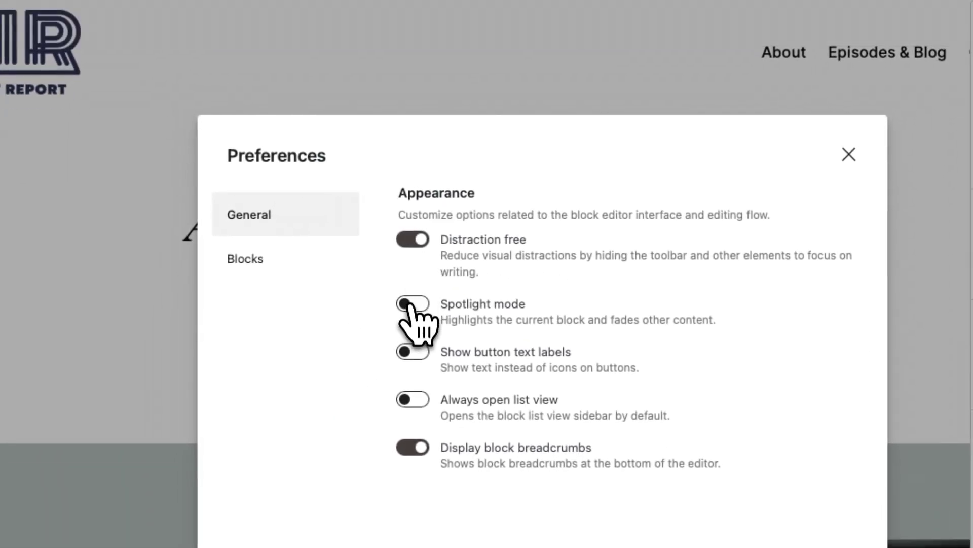
click(412, 303)
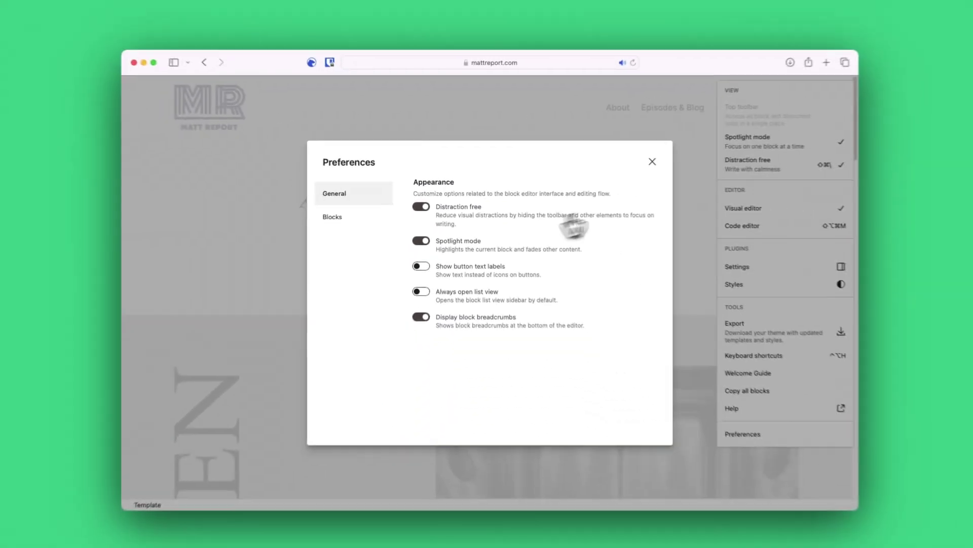
click(849, 154)
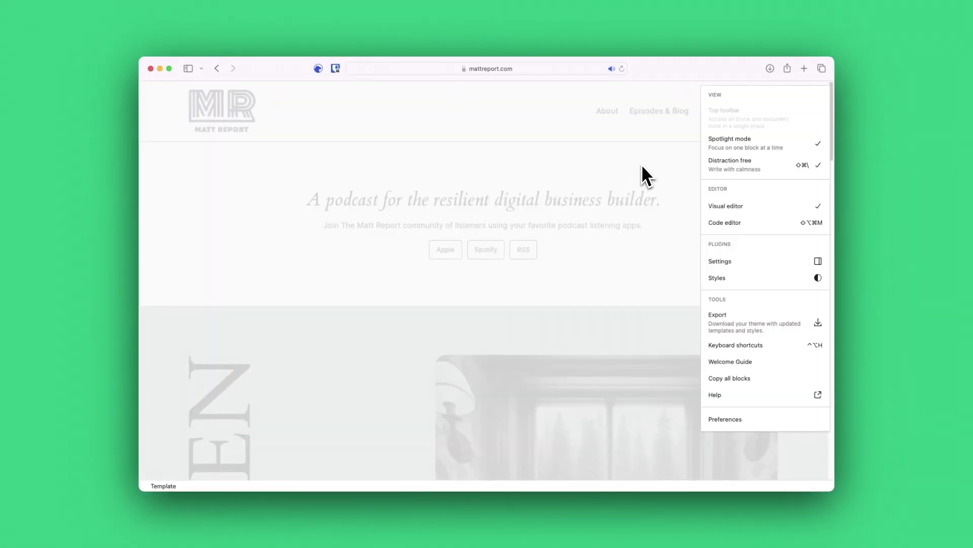
Select the RSS button, hero group, LISTEN stack and Watch, Read, Listen blocks to see spotlighting.
click(584, 281)
click(653, 271)
scroll(654, 273, down, 10)
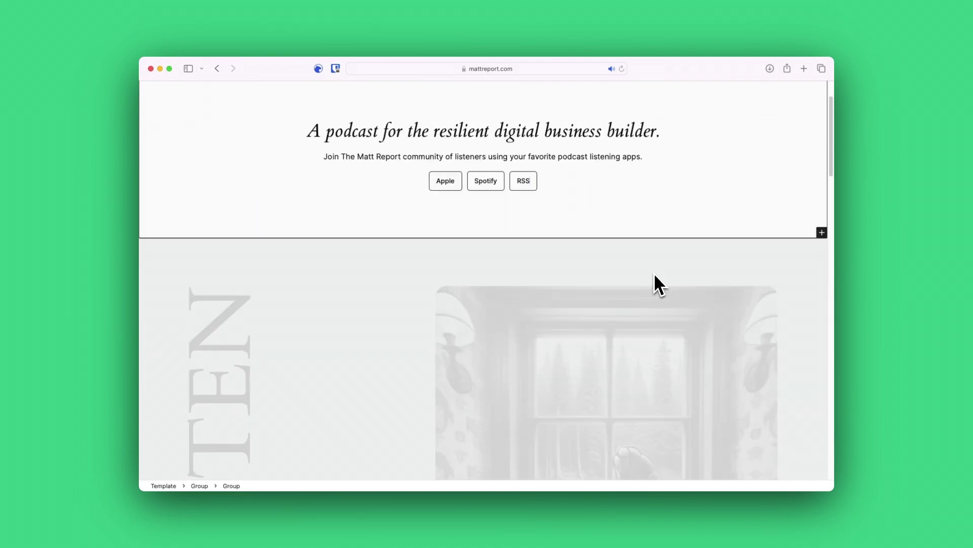
click(379, 308)
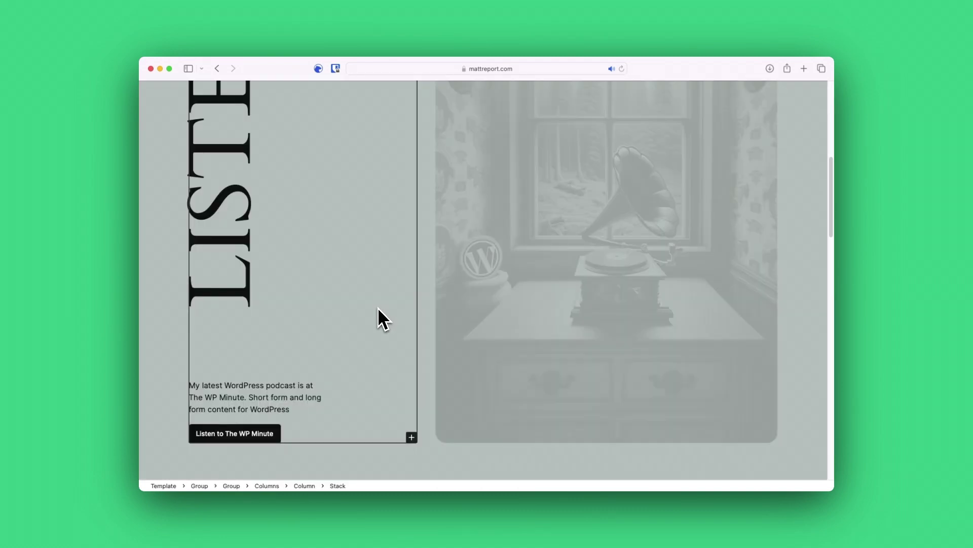
scroll(376, 309, down, 6)
click(467, 290)
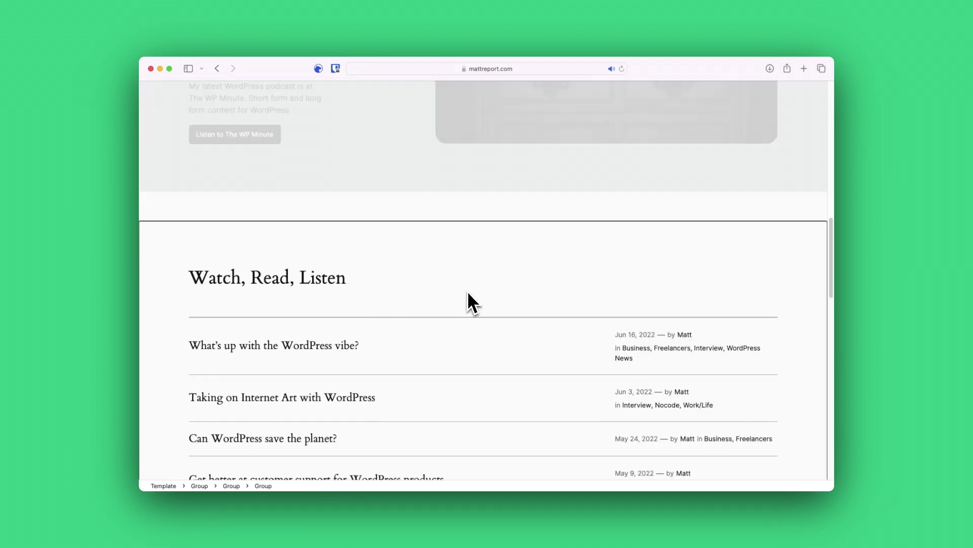
click(261, 285)
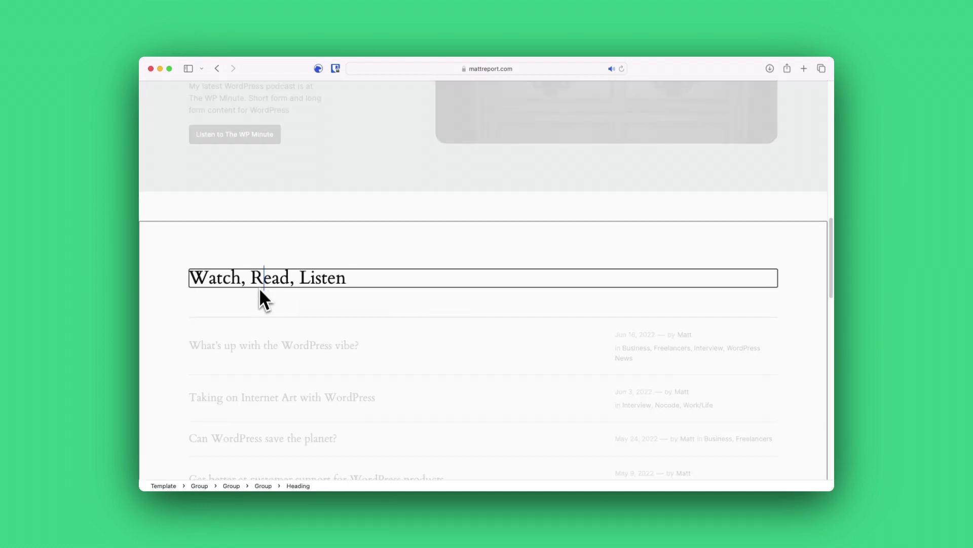
click(256, 348)
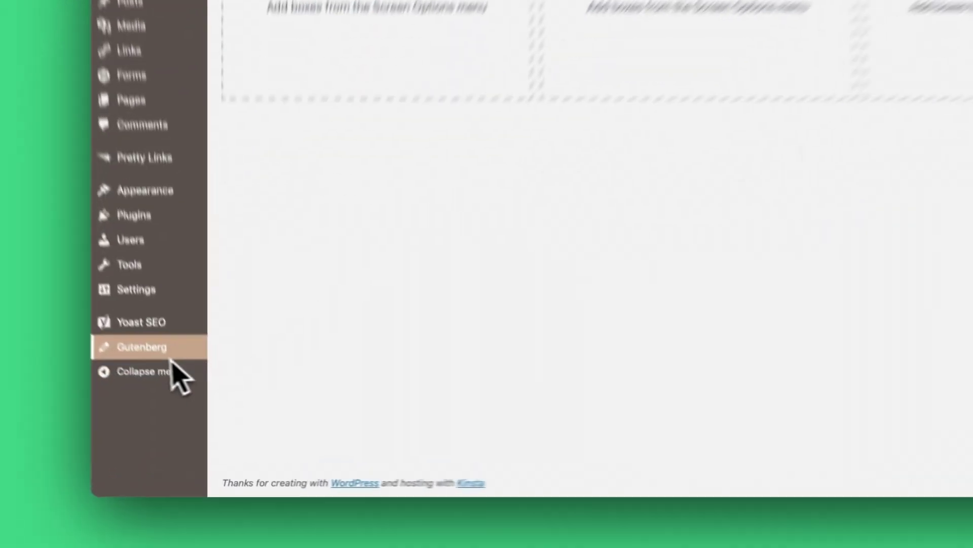
Visit Gutenberg's Experiments settings page, then go to Appearance > Editor.
mouse_move(170, 354)
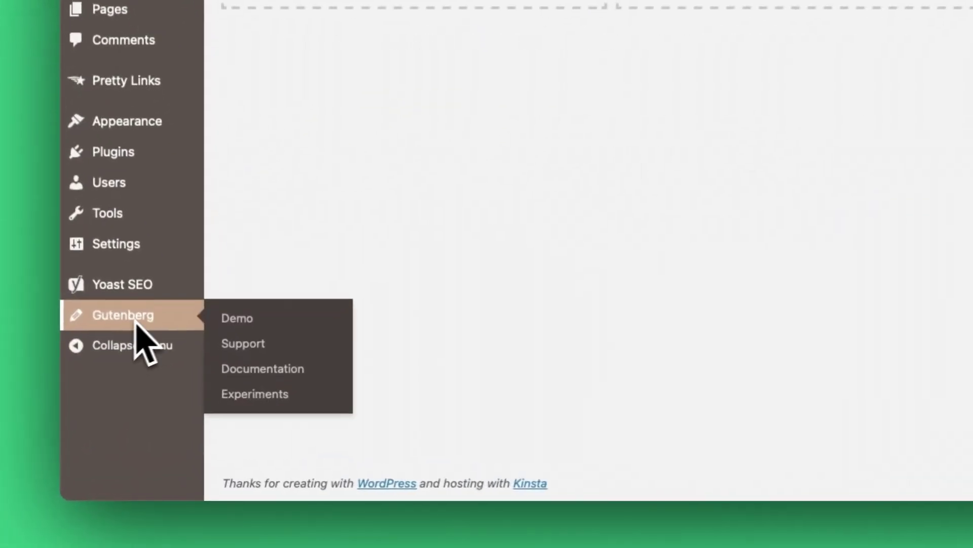
click(257, 393)
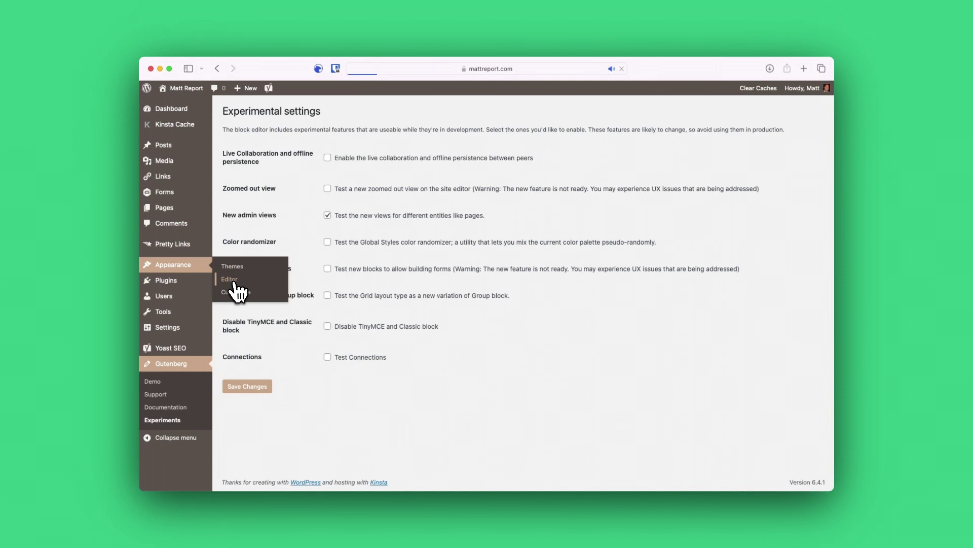
click(229, 282)
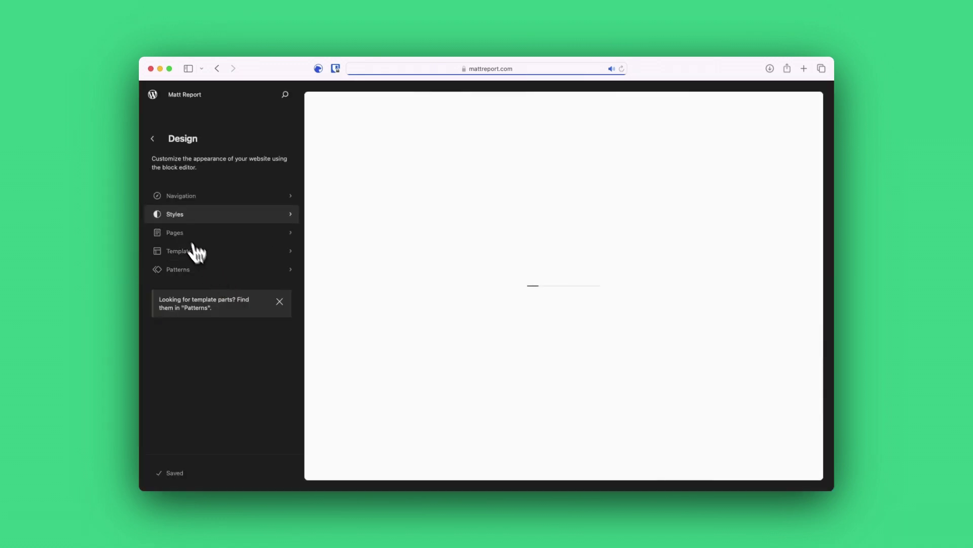
Open the Fonts library from global Typography styles, listing Cardo, Inter and the system fonts.
click(186, 215)
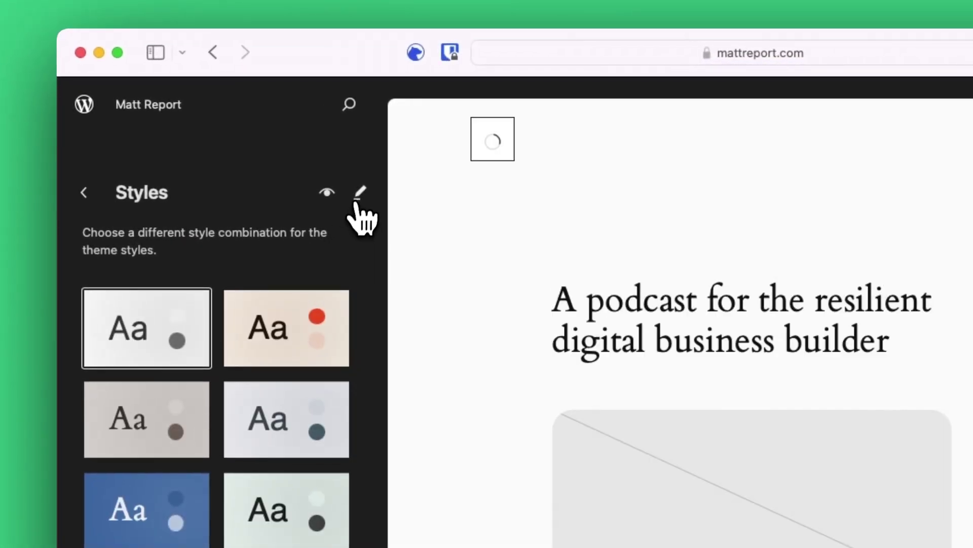
click(351, 183)
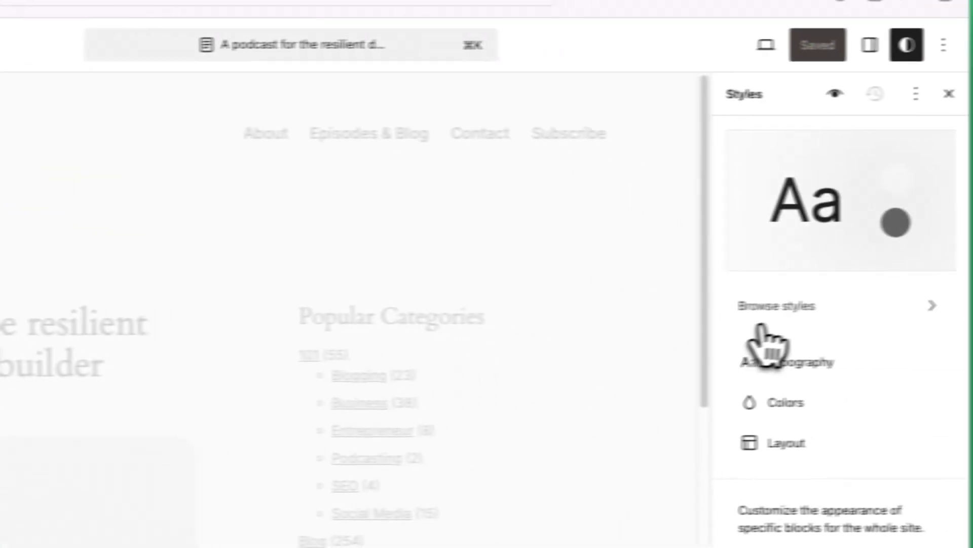
click(745, 367)
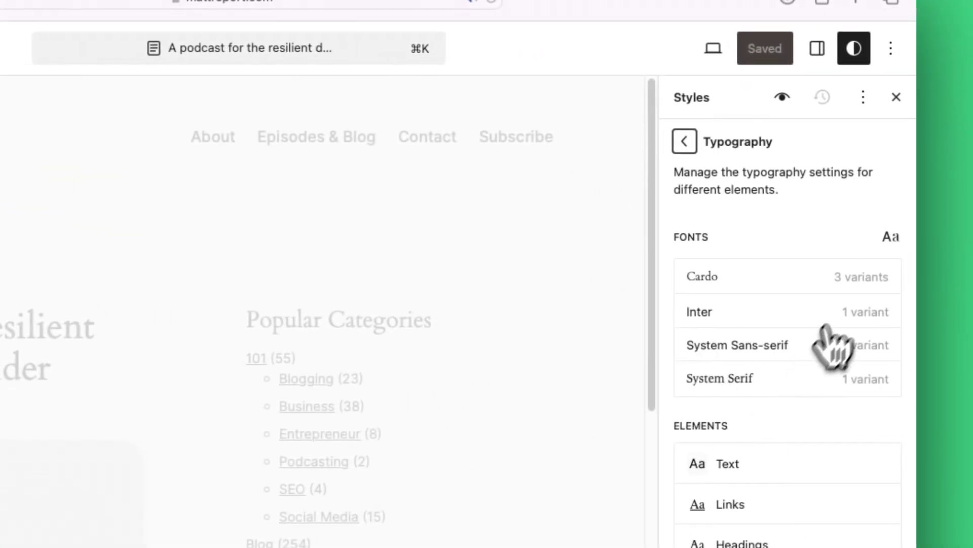
click(889, 238)
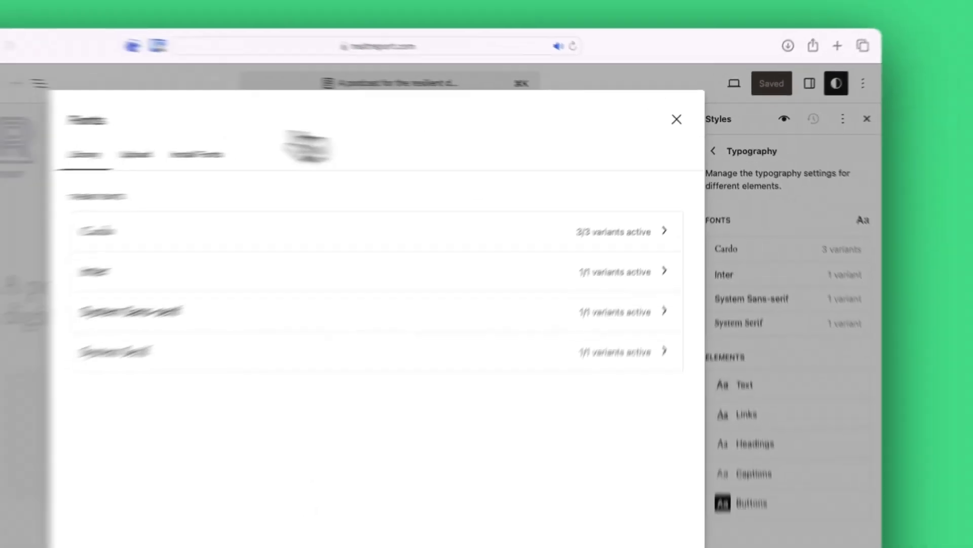